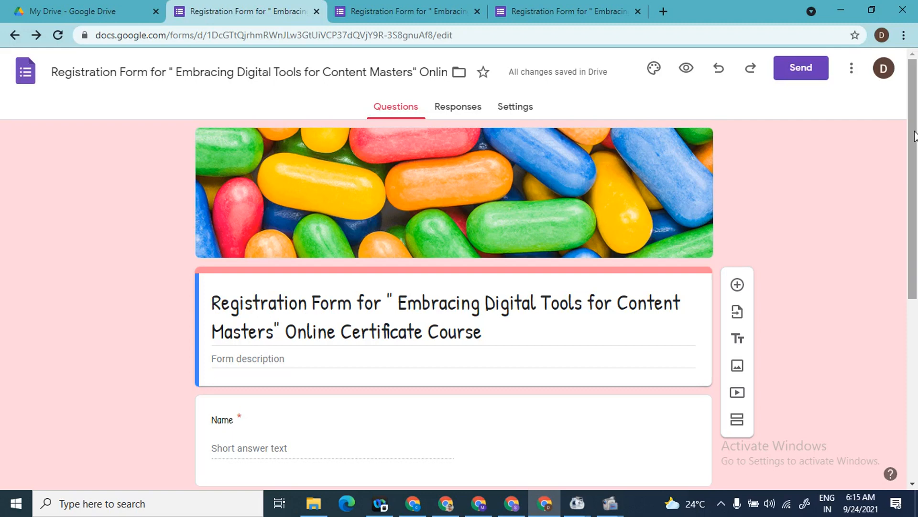
Step: Make a copy of the form, dropping the 'Copy of' prefix and adding -2 after Masters in its name
{"action": "left_click", "coordinate": [851, 80]}
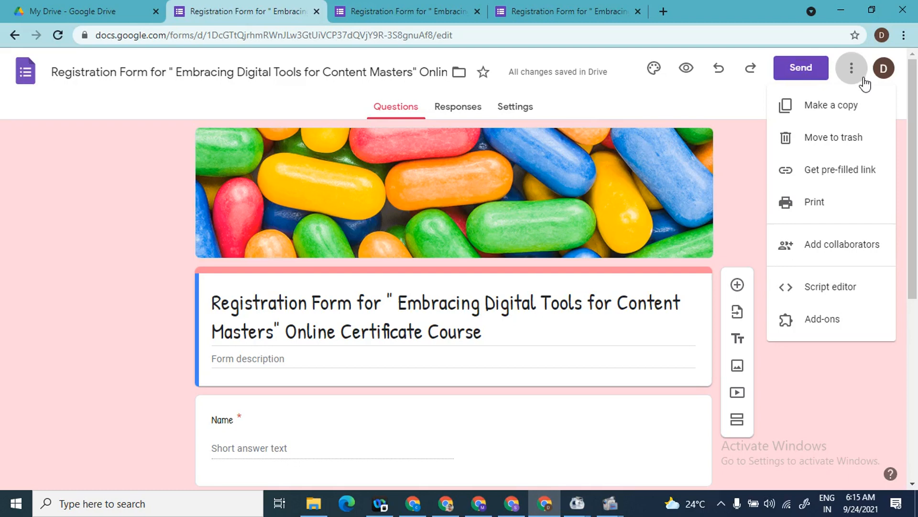
{"action": "left_click", "coordinate": [845, 120]}
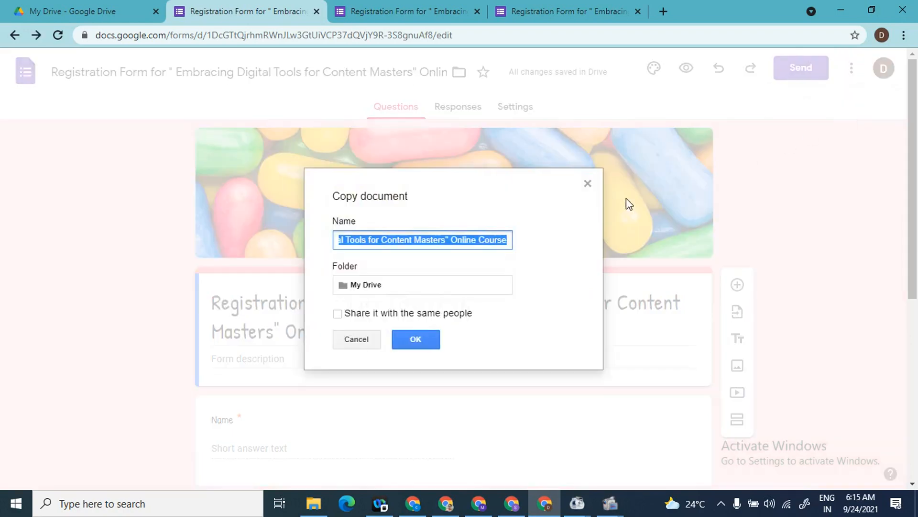
{"action": "key", "text": "Home"}
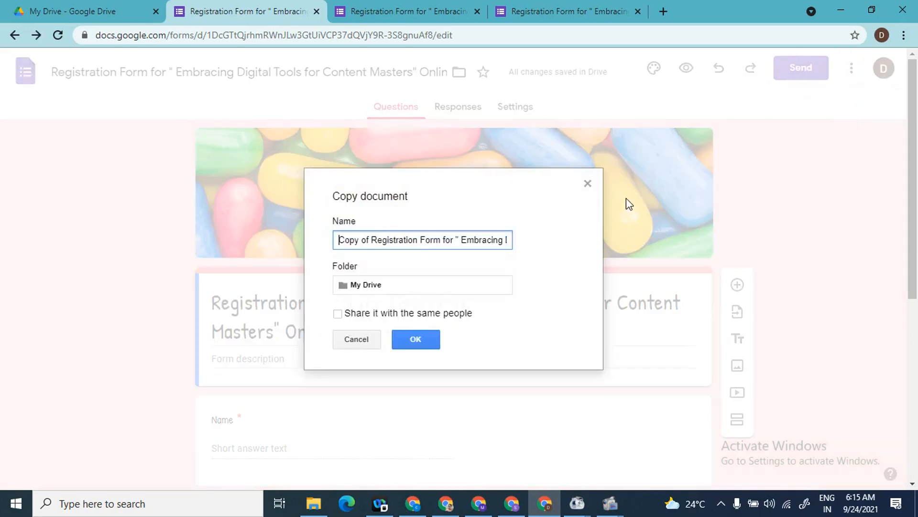
{"action": "key", "text": "Delete"}
{"action": "key", "text": "Delete"}
{"action": "key", "text": "Delete"}
{"action": "key", "text": "Delete"}
{"action": "key", "text": "Delete"}
{"action": "key", "text": "Delete"}
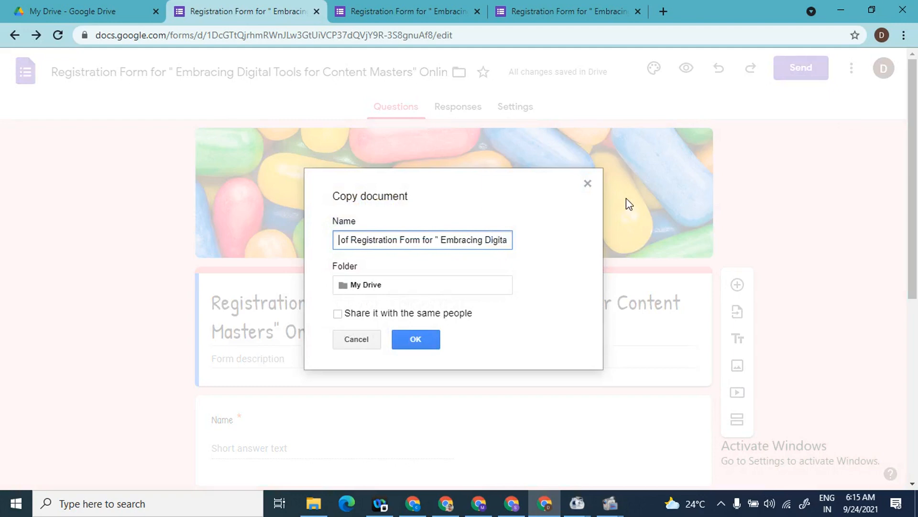
{"action": "key", "text": "Delete"}
{"action": "key", "text": "Delete"}
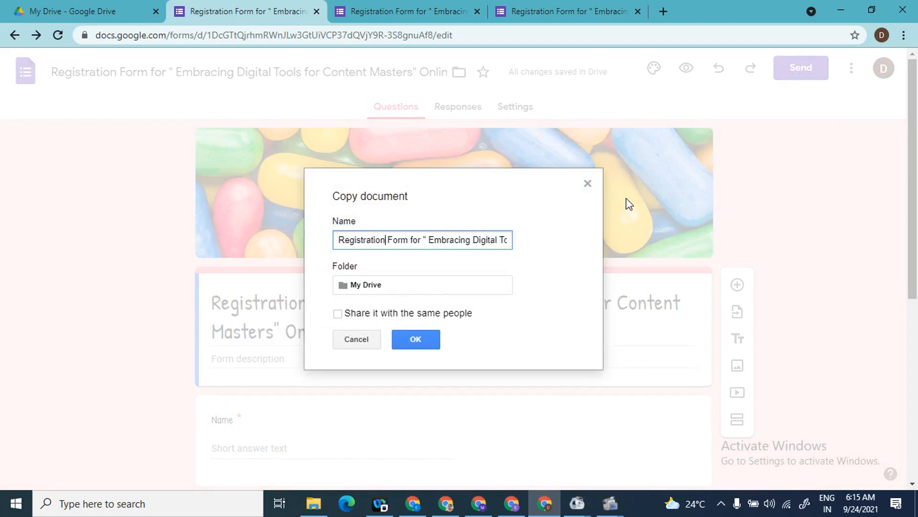
{"action": "key", "text": "Right"}
{"action": "key", "text": "Right"}
{"action": "key", "text": "Right"}
{"action": "key", "text": "Right"}
{"action": "key", "text": "Right"}
{"action": "key", "text": "Right"}
{"action": "key", "text": "Right"}
{"action": "key", "text": "Right"}
{"action": "key", "text": "Right"}
{"action": "key", "text": "Right"}
{"action": "key", "text": "Right"}
{"action": "key", "text": "Right"}
{"action": "key", "text": "Right"}
{"action": "key", "text": "Right"}
{"action": "key", "text": "Right"}
{"action": "key", "text": "Right"}
{"action": "key", "text": "Right"}
{"action": "key", "text": "Right"}
{"action": "key", "text": "Right"}
{"action": "key", "text": "Right"}
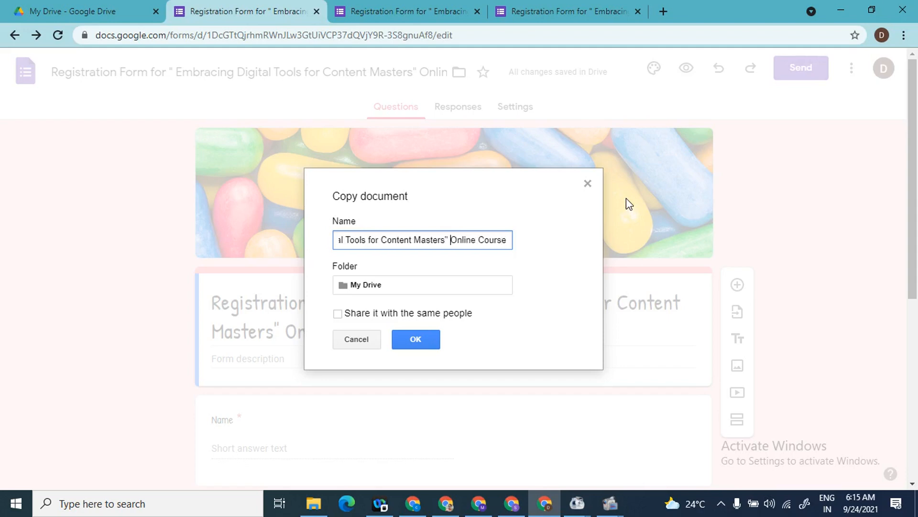
{"action": "type", "text": "-2"}
Step: Create the Content Masters-2 copy, restore its missing File Upload folders, and go back to My Drive
{"action": "left_click", "coordinate": [422, 339]}
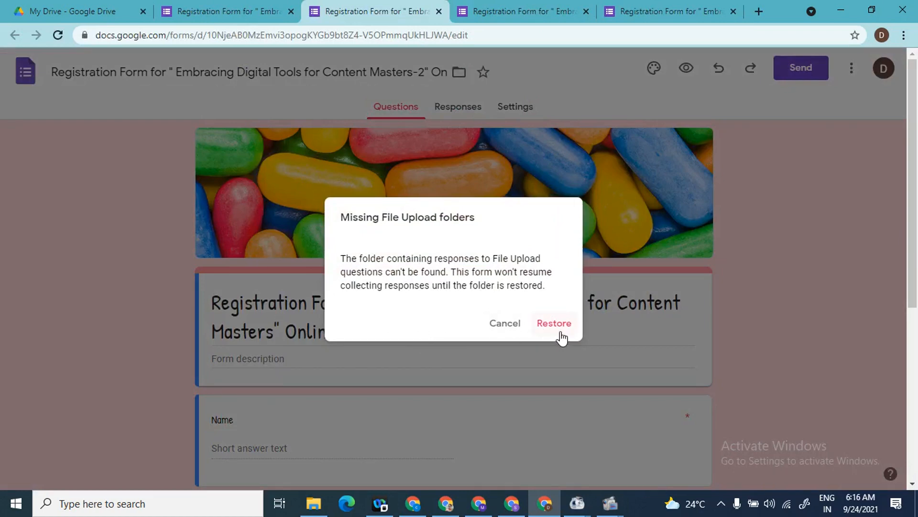
{"action": "left_click", "coordinate": [560, 325]}
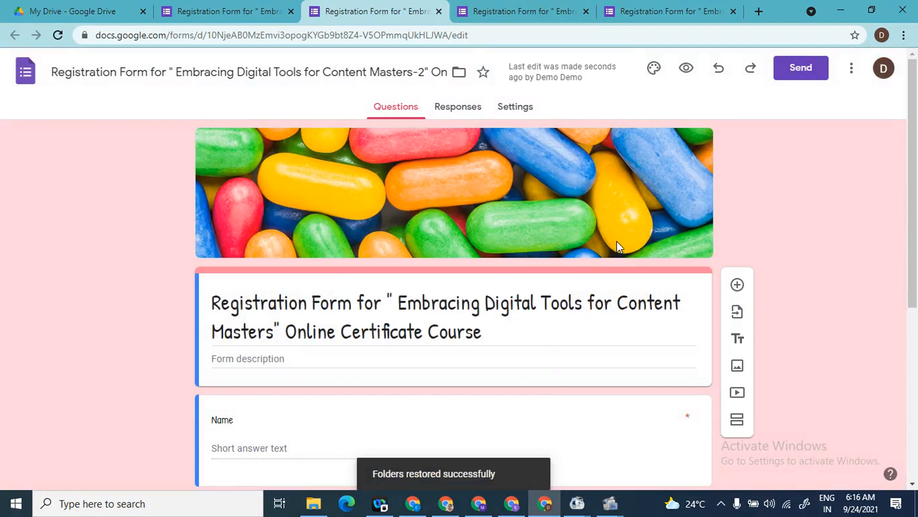
{"action": "left_click", "coordinate": [91, 7]}
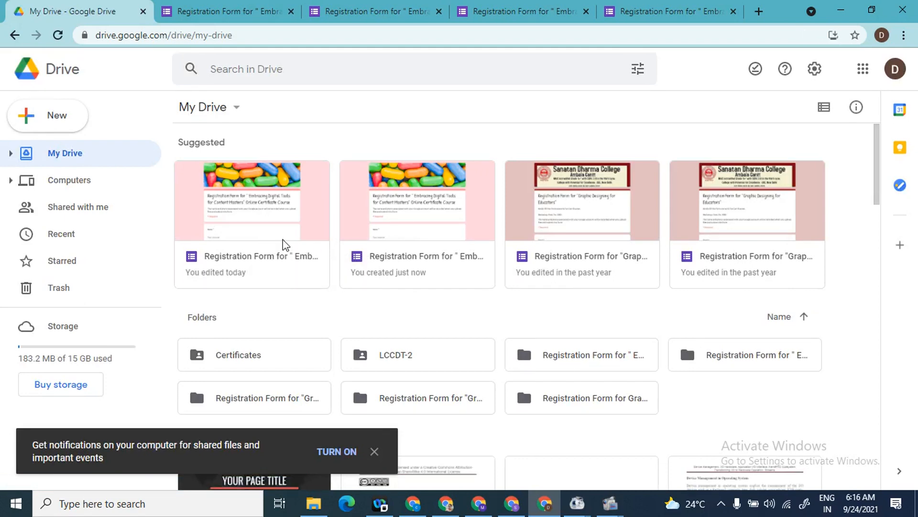
Step: Open the new -2 copy, then reopen the original registration form from My Drive
{"action": "double_click", "coordinate": [436, 257]}
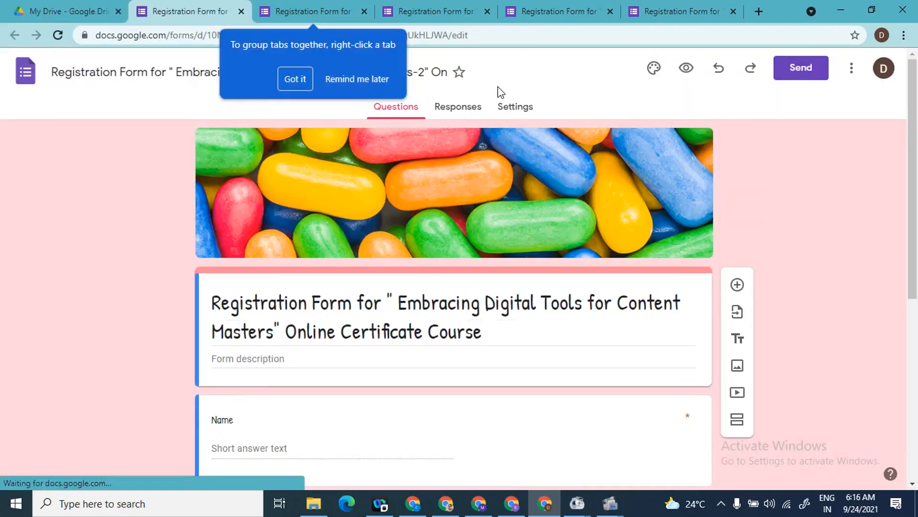
{"action": "left_click", "coordinate": [113, 4]}
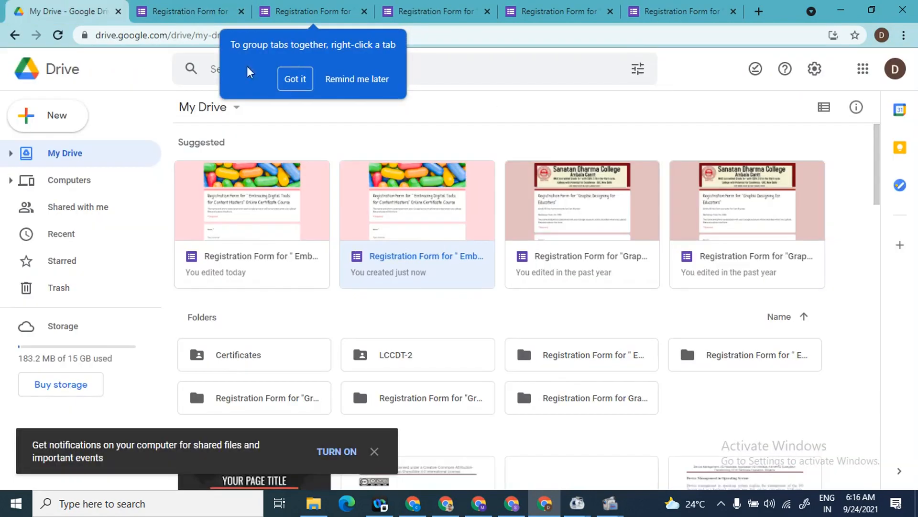
{"action": "left_click", "coordinate": [279, 244]}
{"action": "double_click", "coordinate": [277, 239]}
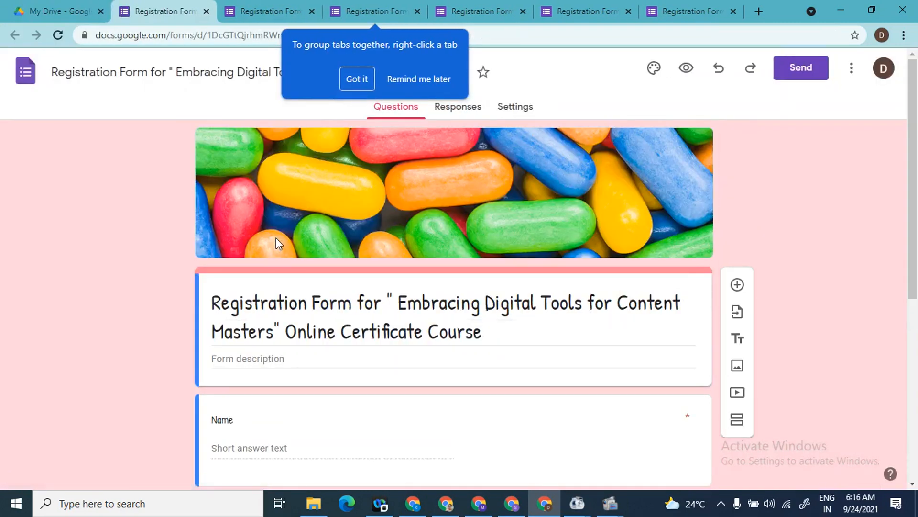
Step: Close the extra form tabs, including the -2 copy and the preview, dismissing the tab tip and autosave notice
{"action": "left_click", "coordinate": [206, 11]}
{"action": "left_click", "coordinate": [208, 10]}
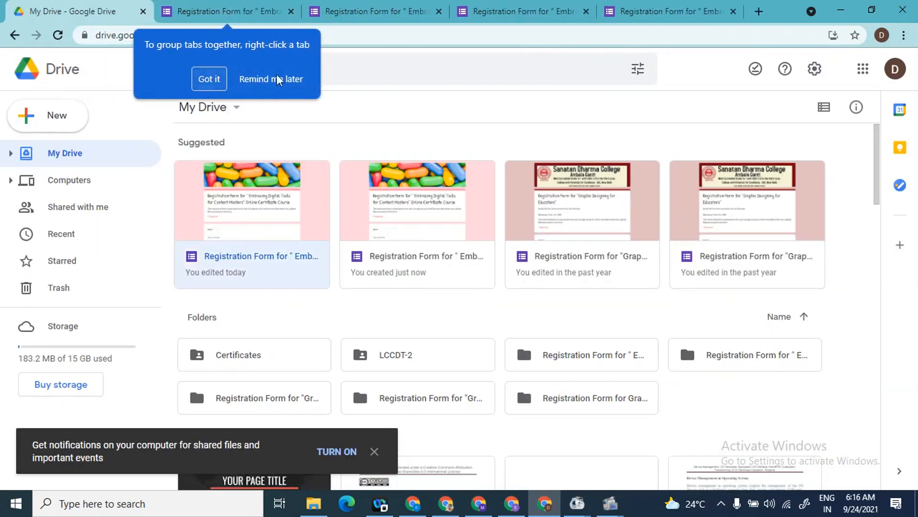
{"action": "left_click", "coordinate": [206, 78]}
{"action": "left_click", "coordinate": [281, 7]}
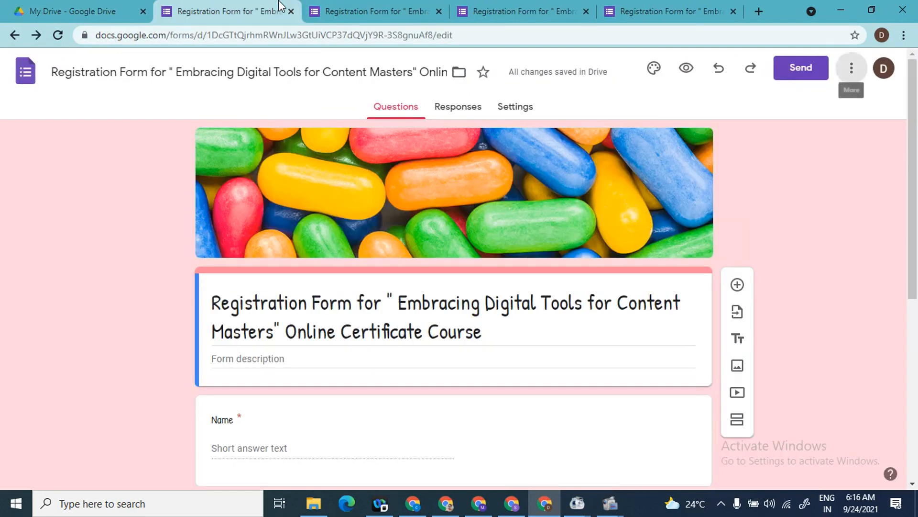
{"action": "left_click", "coordinate": [378, 5]}
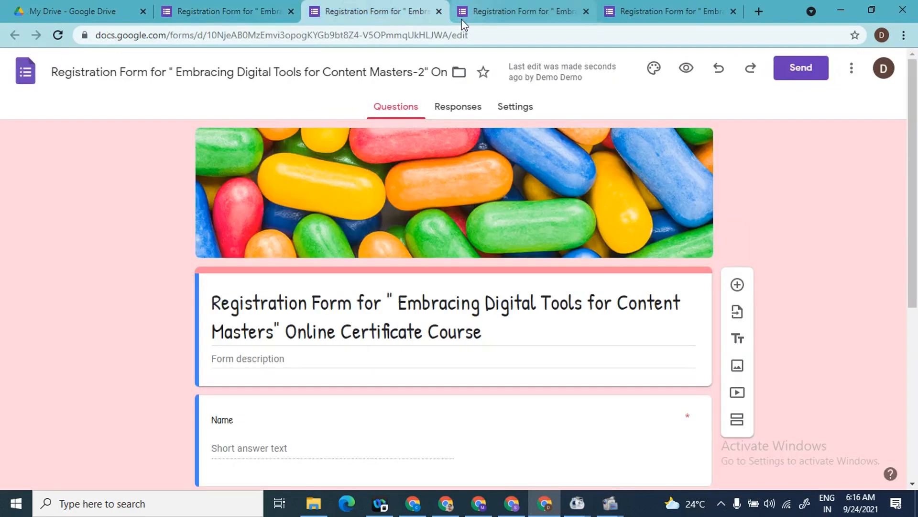
{"action": "left_click", "coordinate": [439, 12]}
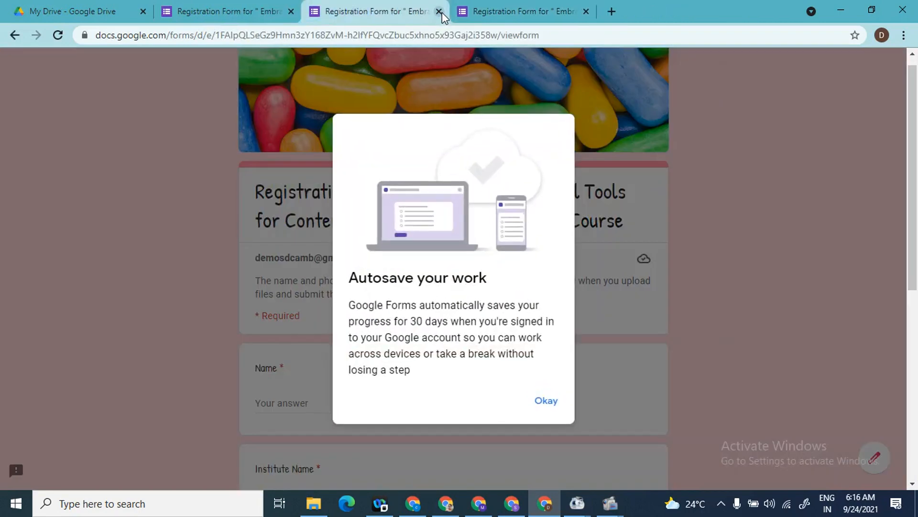
{"action": "left_click", "coordinate": [546, 401]}
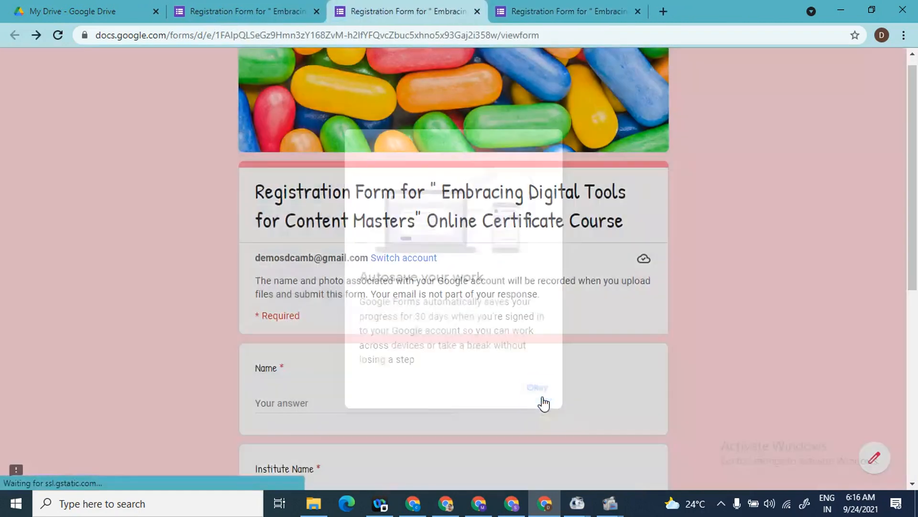
{"action": "left_click", "coordinate": [476, 12]}
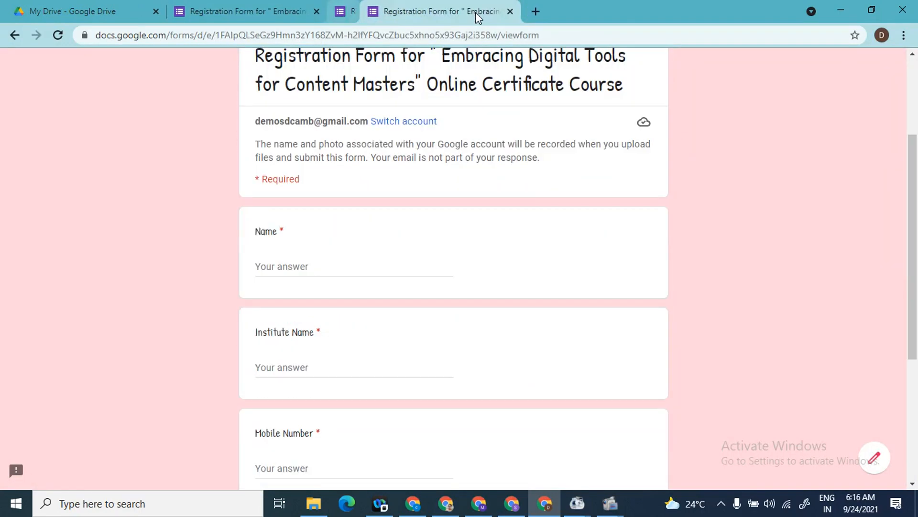
{"action": "left_click", "coordinate": [477, 11]}
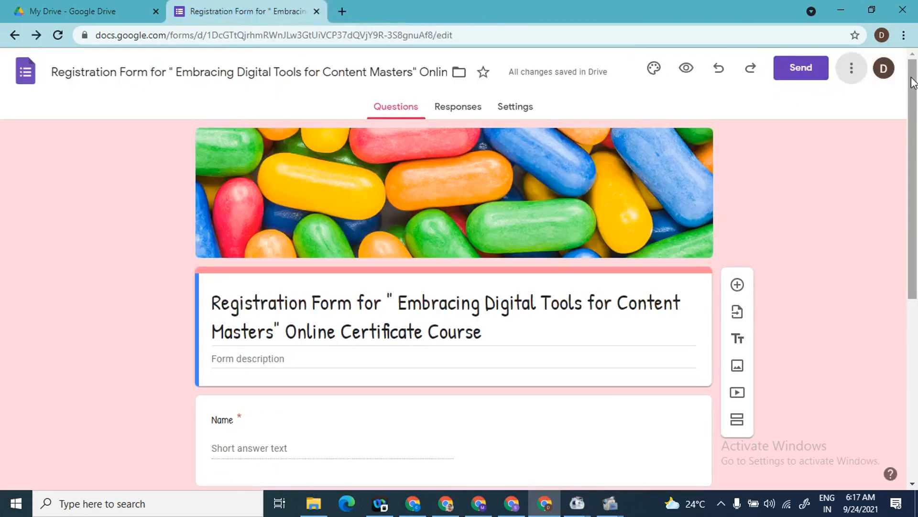
Step: Open the form's pre-filled link page in a new tab, then go back to the form editor
{"action": "left_click", "coordinate": [852, 75]}
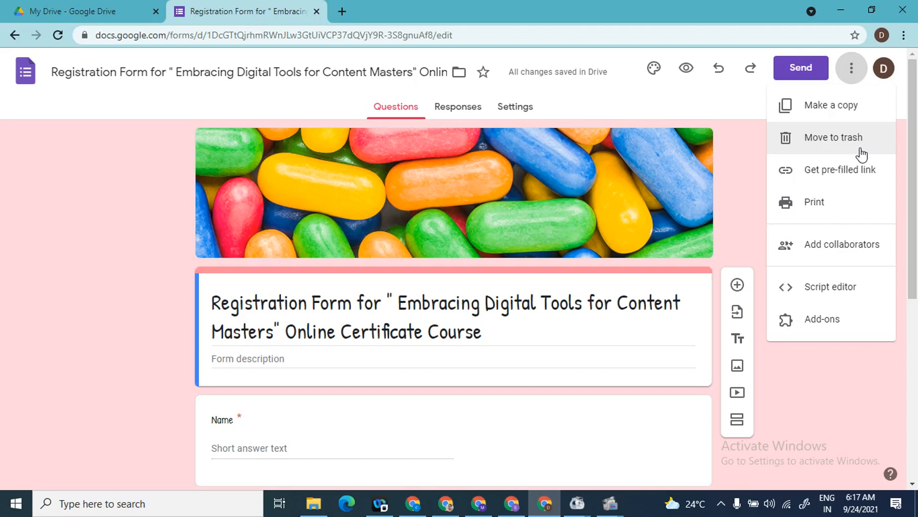
{"action": "left_click", "coordinate": [851, 176]}
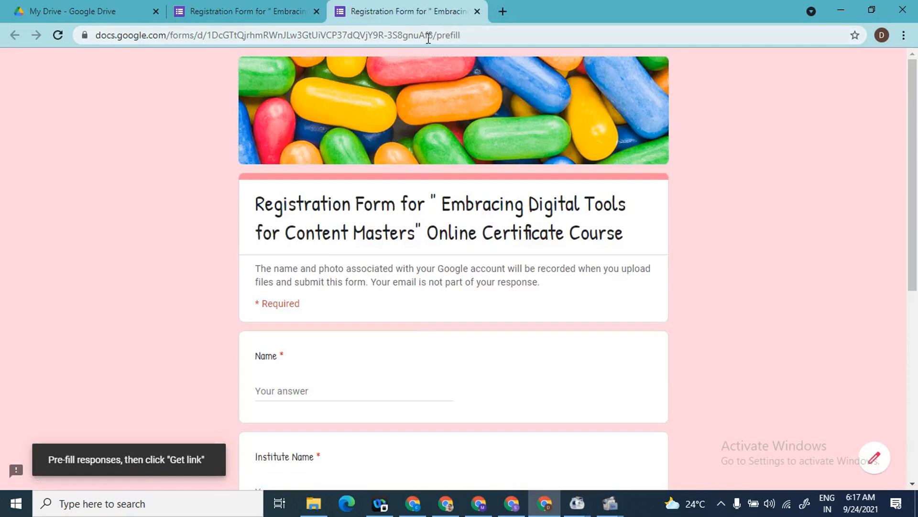
{"action": "left_click", "coordinate": [276, 10]}
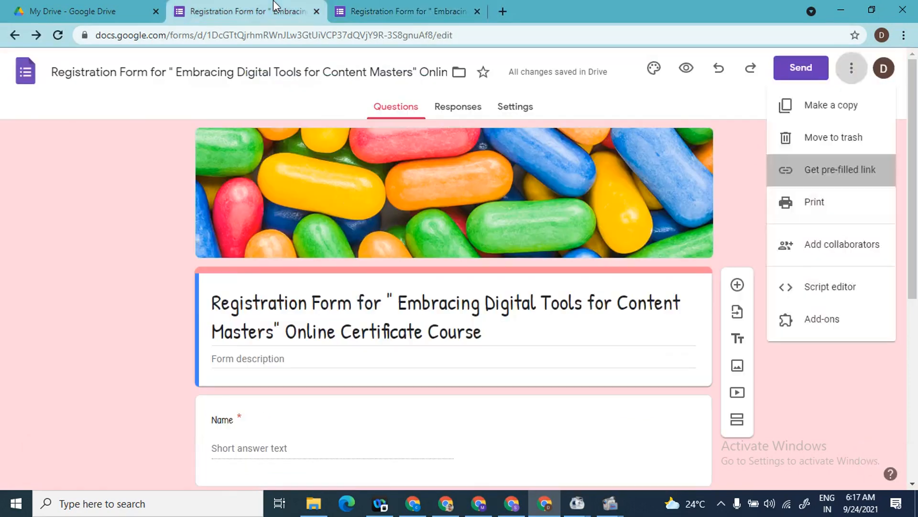
{"action": "left_click", "coordinate": [855, 69]}
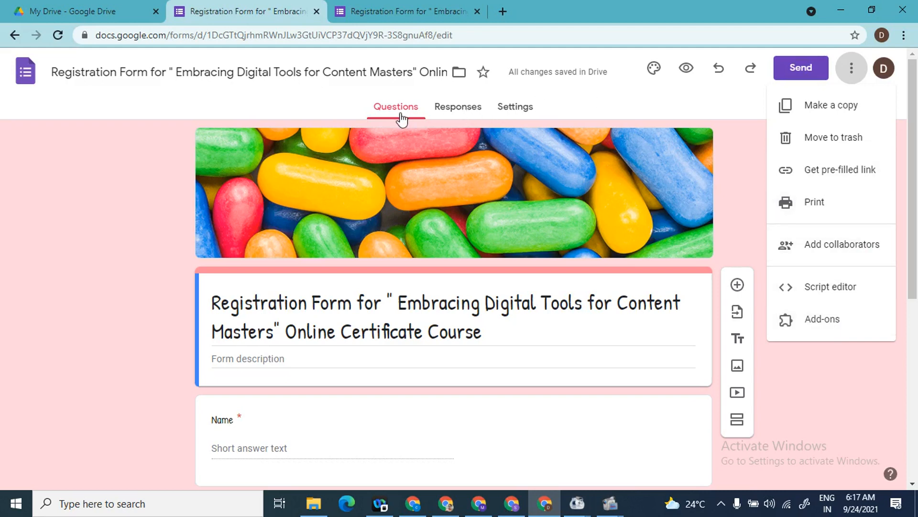
{"action": "left_click", "coordinate": [457, 113]}
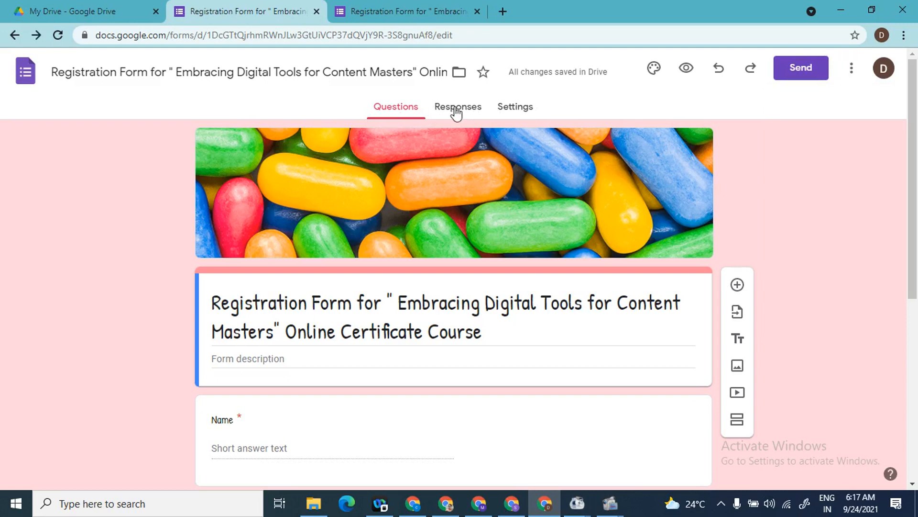
Step: Preview the registration form in a new tab with the eye icon, as a respondent sees it
{"action": "left_click", "coordinate": [463, 113]}
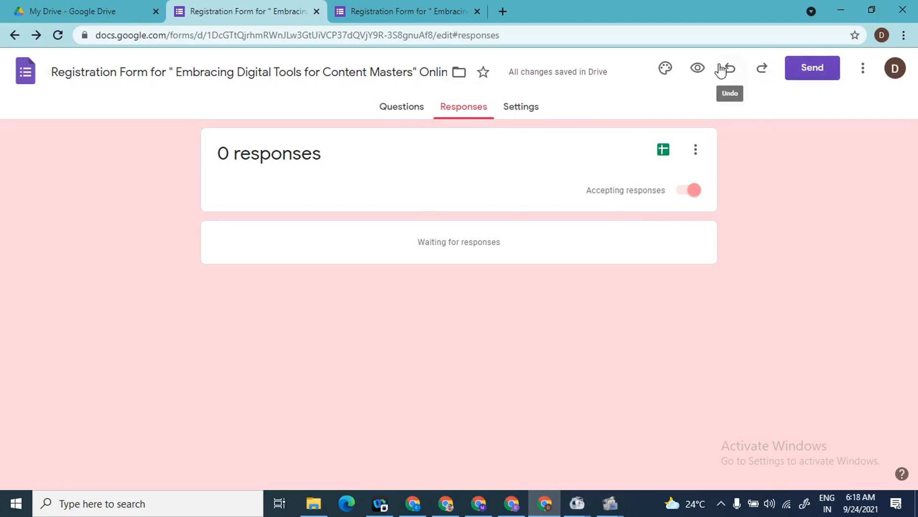
{"action": "left_click", "coordinate": [699, 69]}
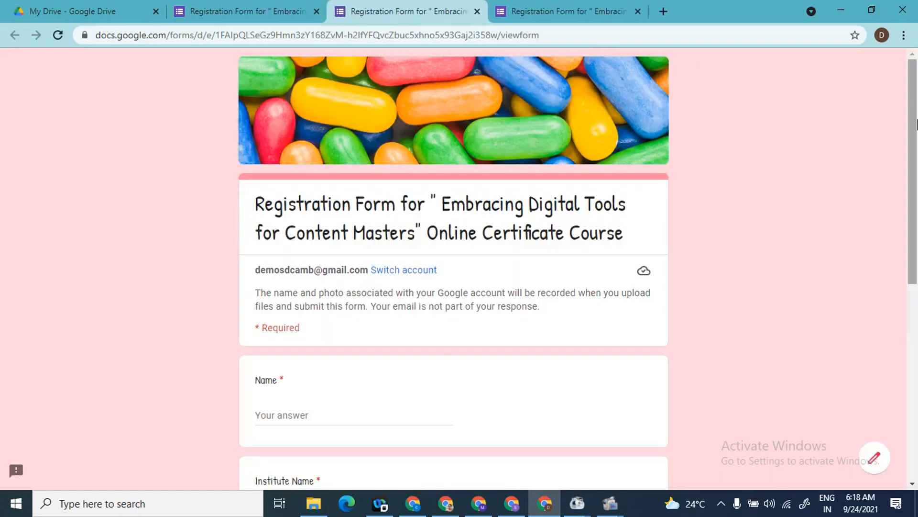
Step: Enter the respondent's full name in the Name answer
{"action": "scroll", "coordinate": [381, 181], "scroll_direction": "down", "scroll_amount": 5}
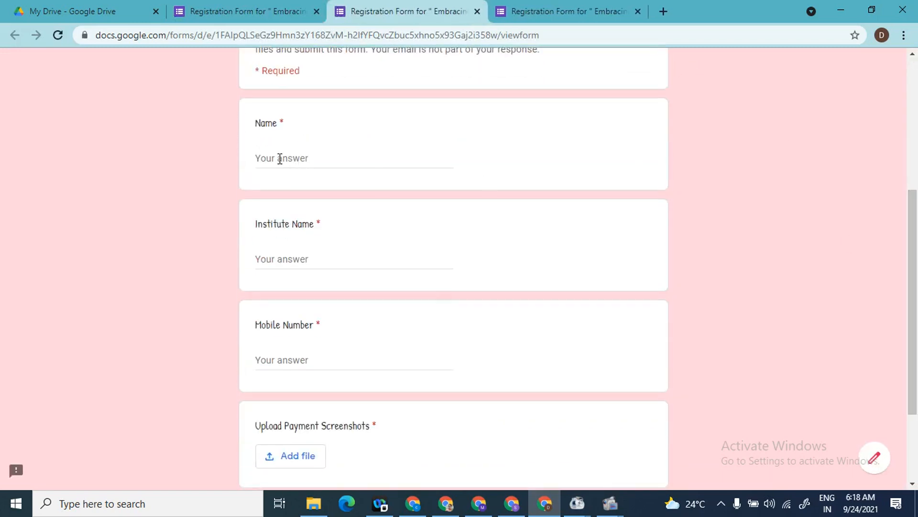
{"action": "left_click", "coordinate": [280, 158]}
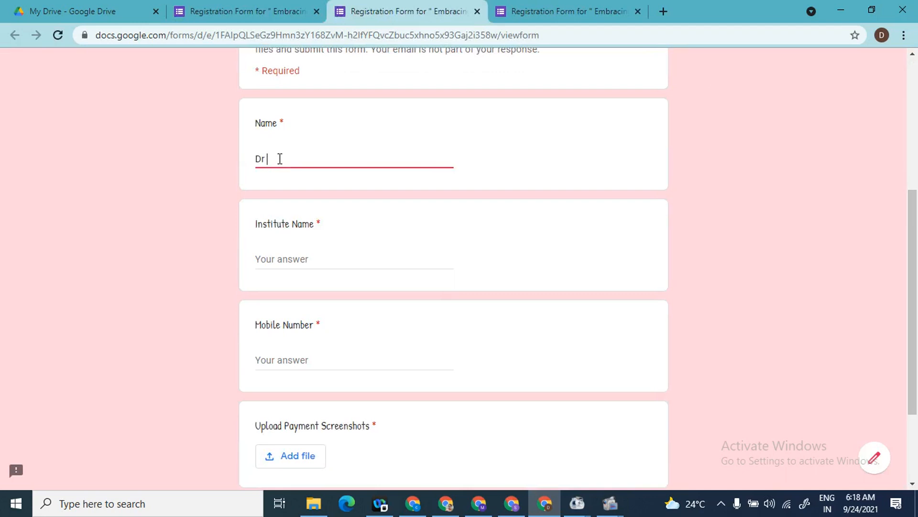
{"action": "left_click_drag", "start_coordinate": [917, 257], "coordinate": [910, 208]}
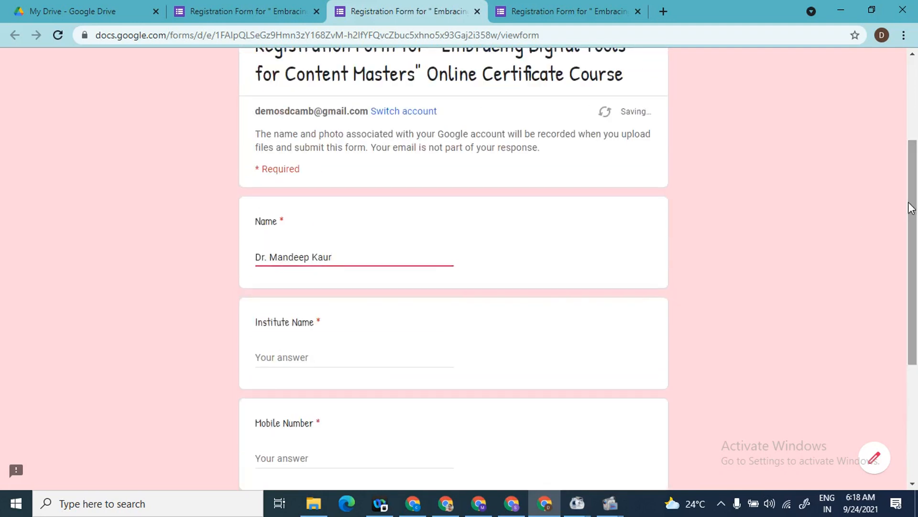
Step: Answer Institute Name with 'Sanatan Dharma College, Ambala Cantt' and enter a mobile number
{"action": "key", "text": "Tab"}
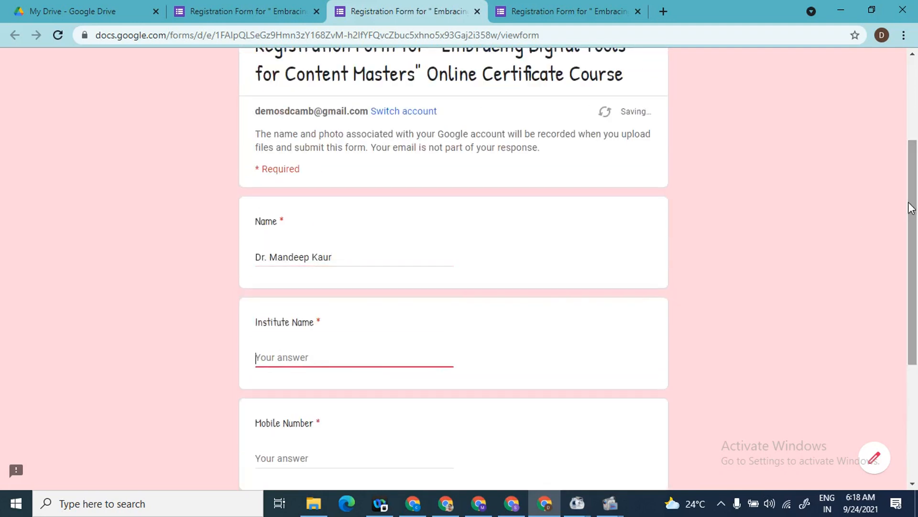
{"action": "type", "text": "Sanatan Dharm"}
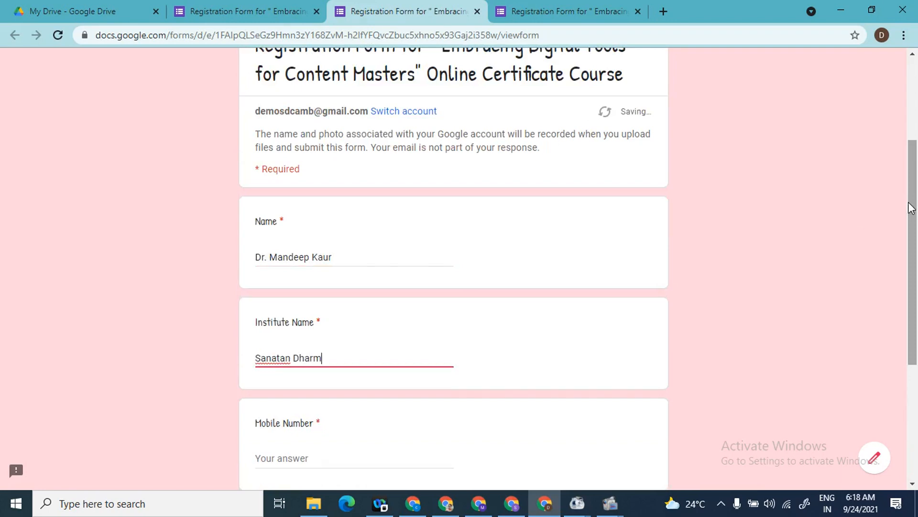
{"action": "type", "text": "a College, Ambala"}
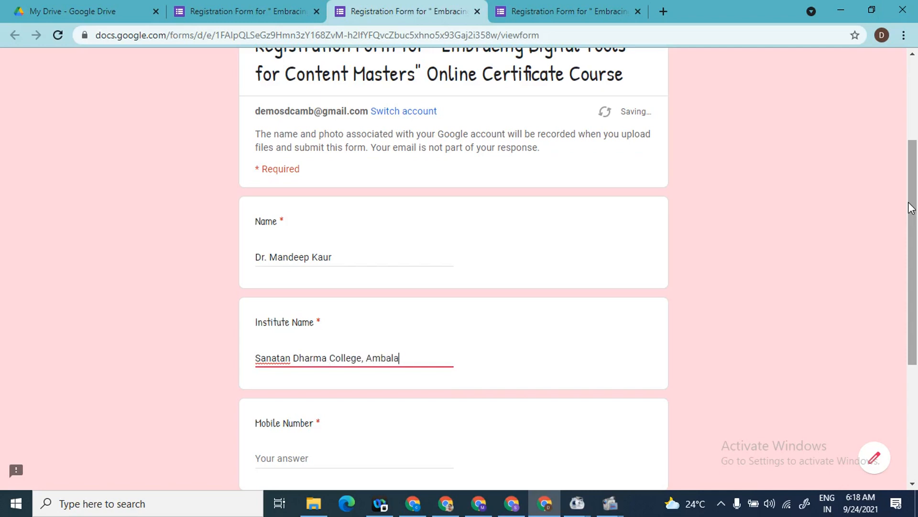
{"action": "type", "text": " Cantt"}
{"action": "left_click_drag", "start_coordinate": [915, 218], "coordinate": [917, 329]}
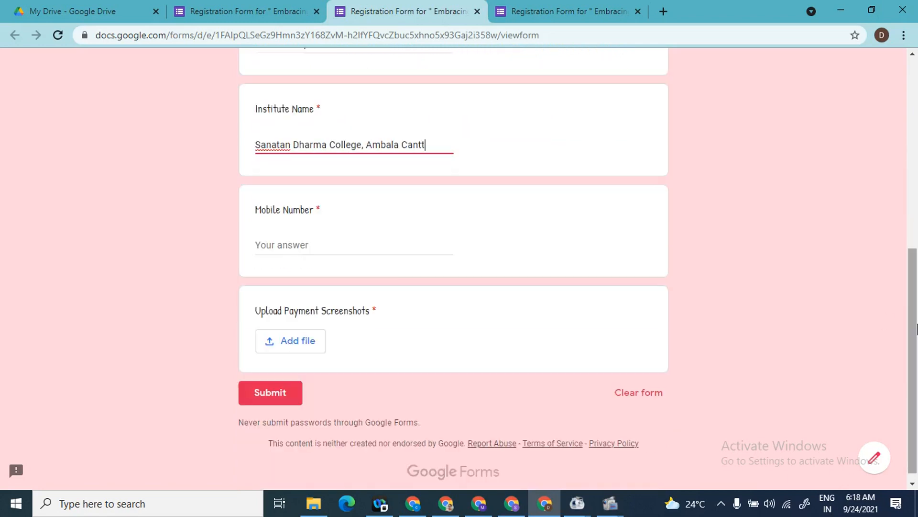
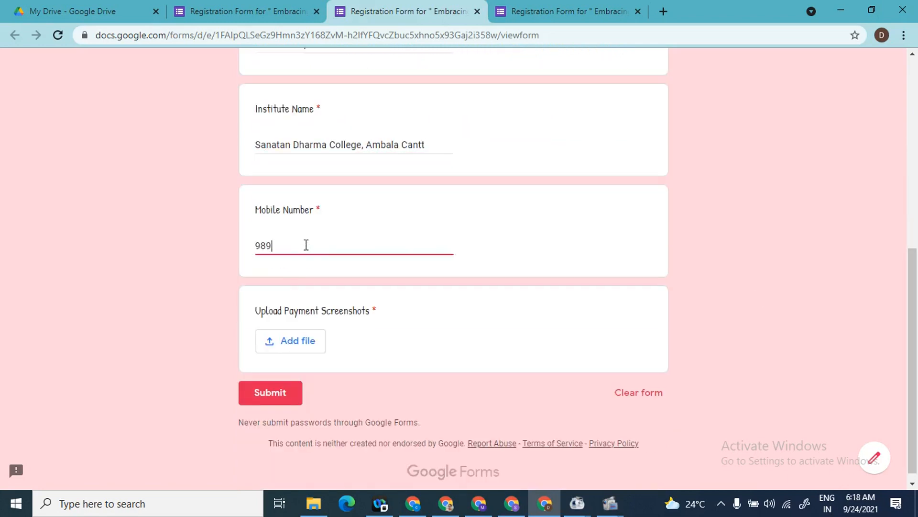
Step: Upload Scan Me.png from Desktop > Digital Tools as the payment screenshot answer
{"action": "left_click", "coordinate": [309, 350]}
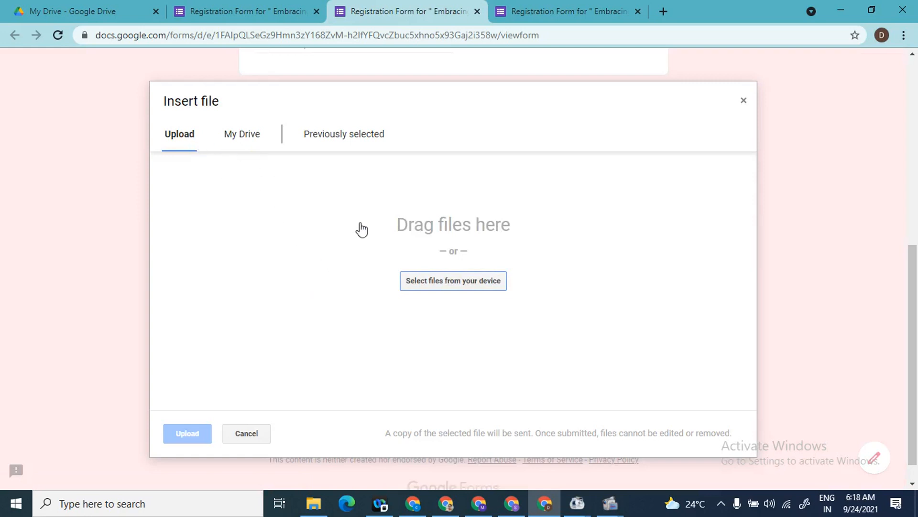
{"action": "left_click", "coordinate": [465, 285]}
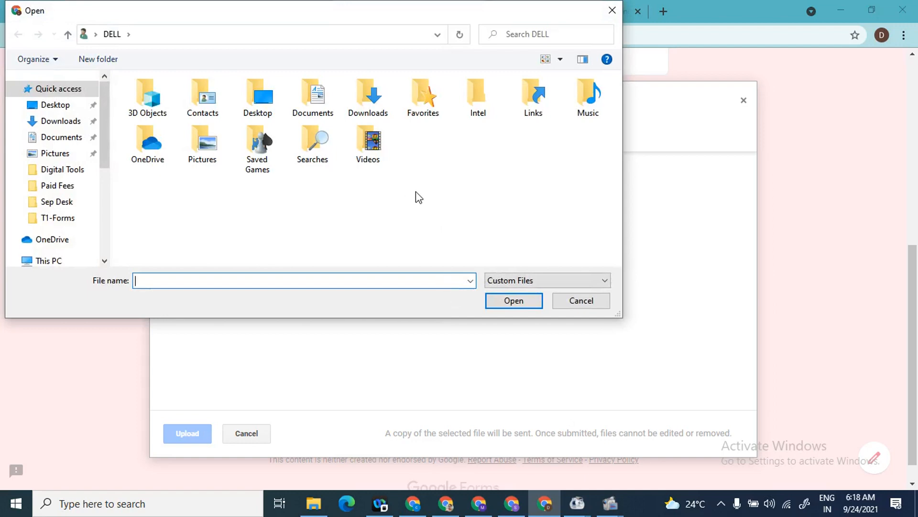
{"action": "left_click", "coordinate": [56, 106]}
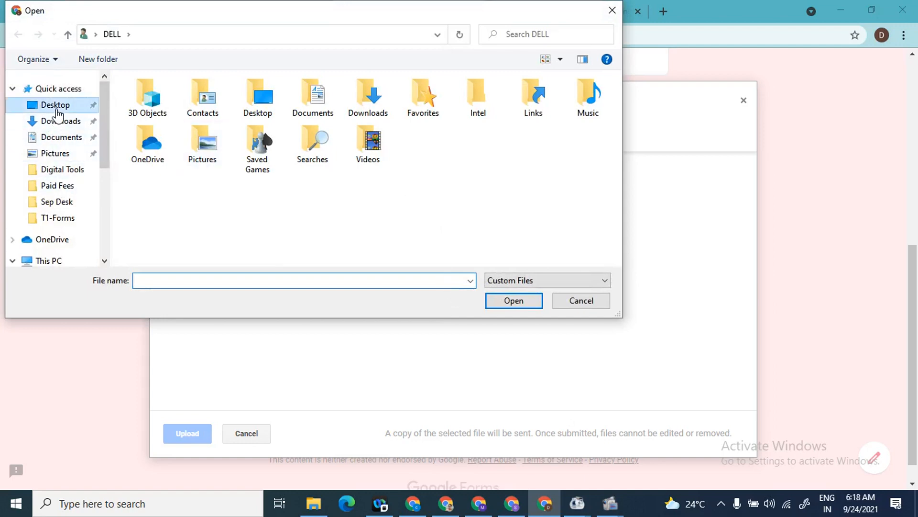
{"action": "left_click", "coordinate": [181, 125]}
{"action": "double_click", "coordinate": [180, 126]}
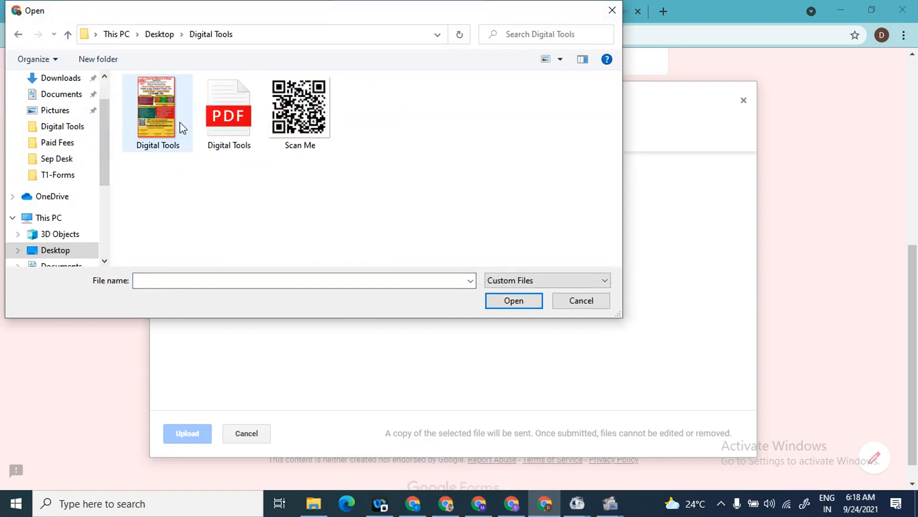
{"action": "left_click", "coordinate": [321, 130]}
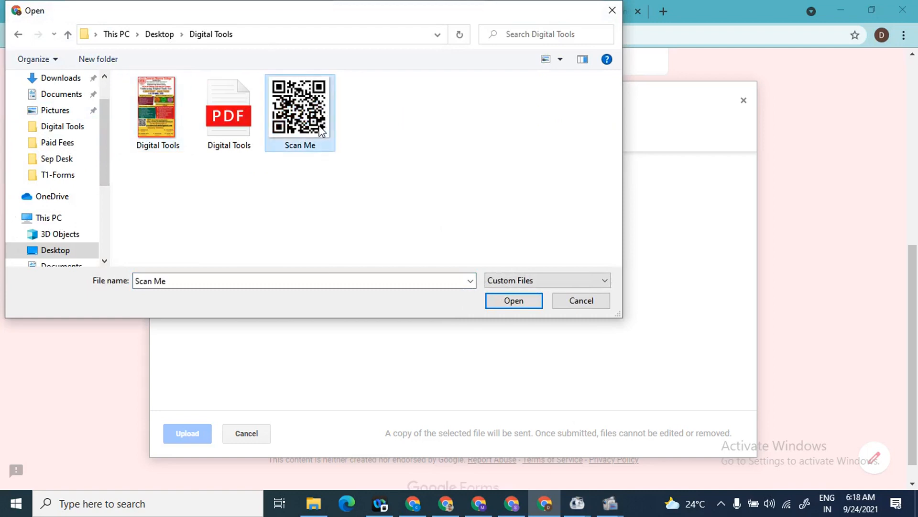
{"action": "left_click", "coordinate": [515, 301]}
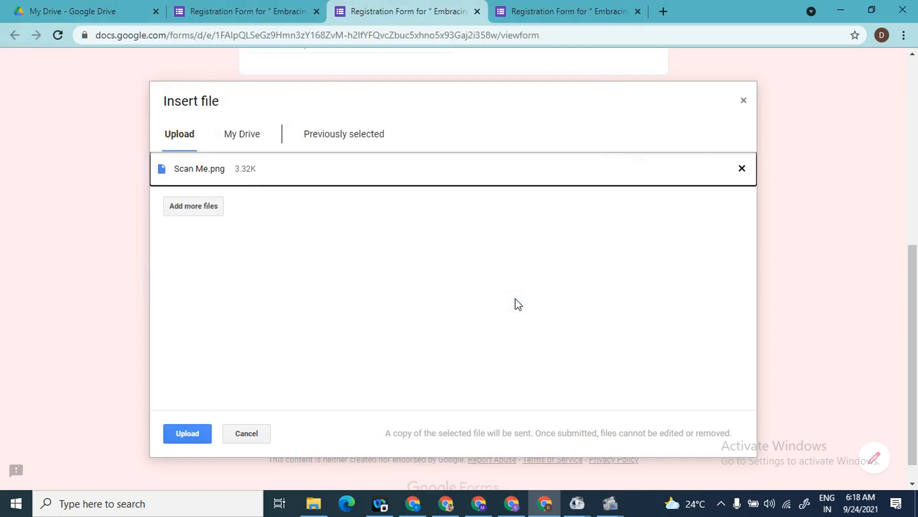
{"action": "left_click", "coordinate": [193, 432]}
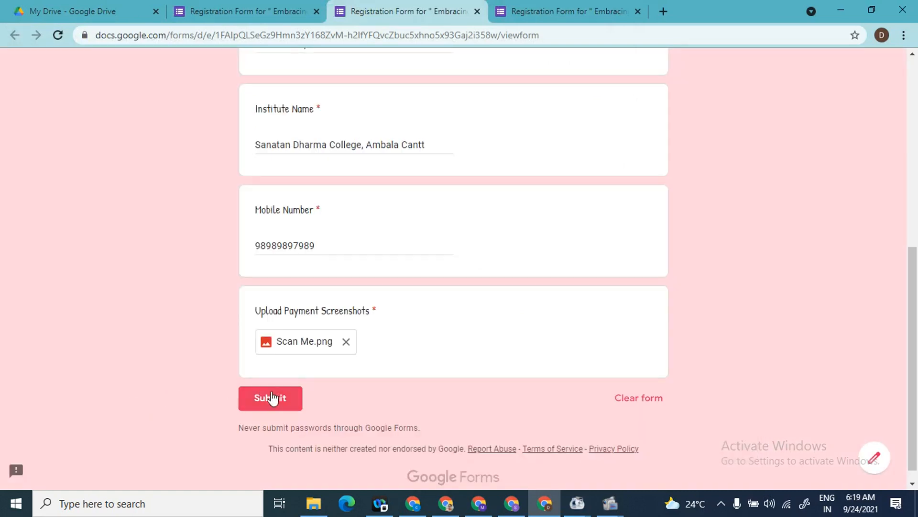
Step: Submit the test response and check the editor's Responses page now showing 1 response
{"action": "left_click", "coordinate": [276, 397]}
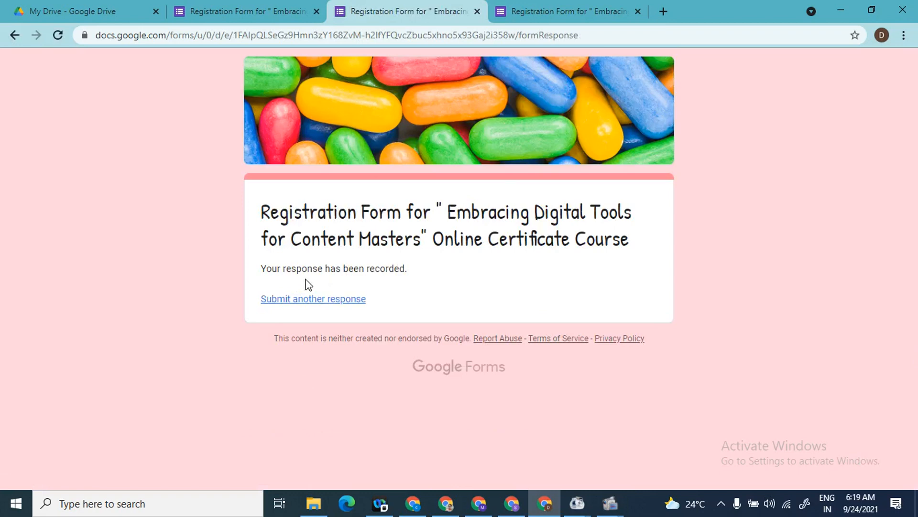
{"action": "left_click", "coordinate": [273, 7]}
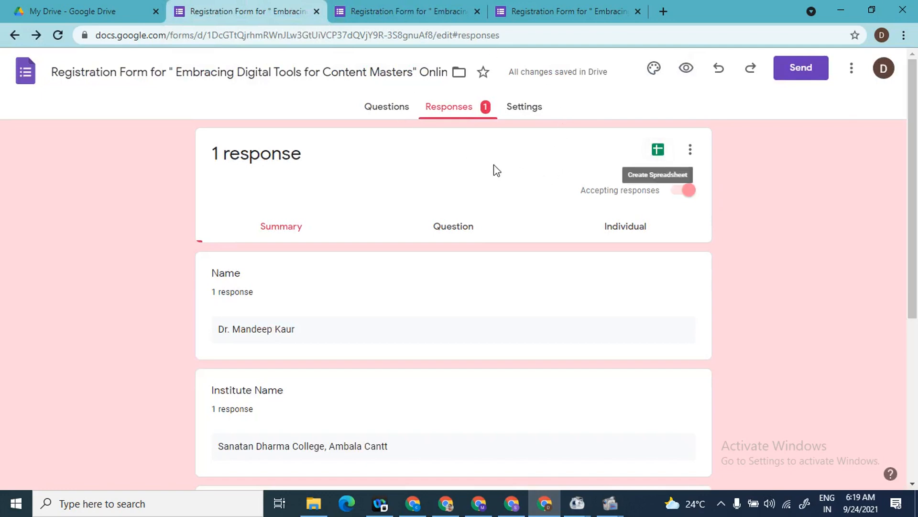
{"action": "mouse_move", "coordinate": [917, 140]}
{"action": "left_mouse_down"}
{"action": "mouse_move", "coordinate": [917, 325]}
{"action": "mouse_move", "coordinate": [917, 130]}
{"action": "left_mouse_up"}
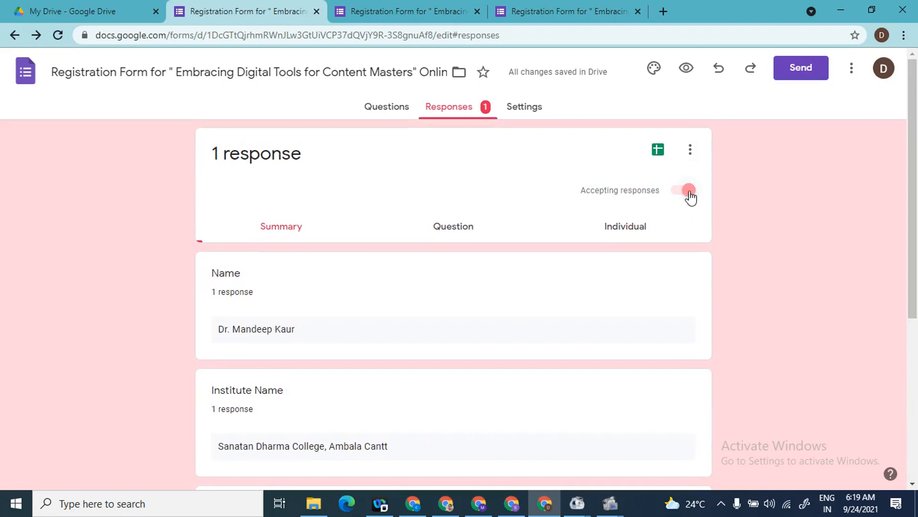
{"action": "left_click", "coordinate": [690, 190]}
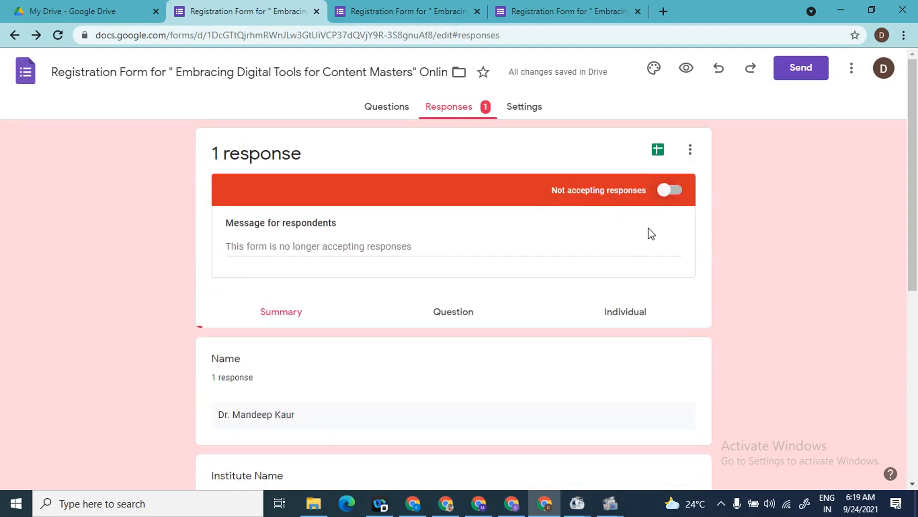
{"action": "left_click", "coordinate": [686, 70]}
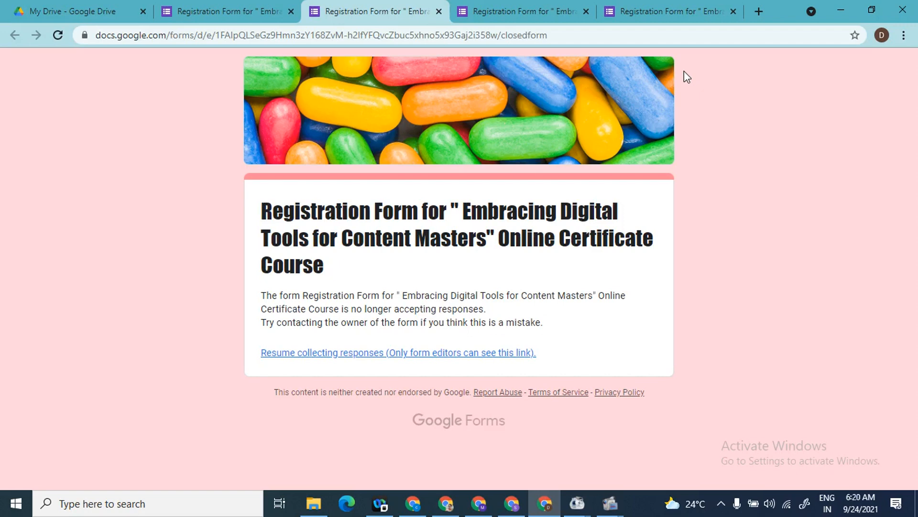
{"action": "left_click", "coordinate": [251, 3]}
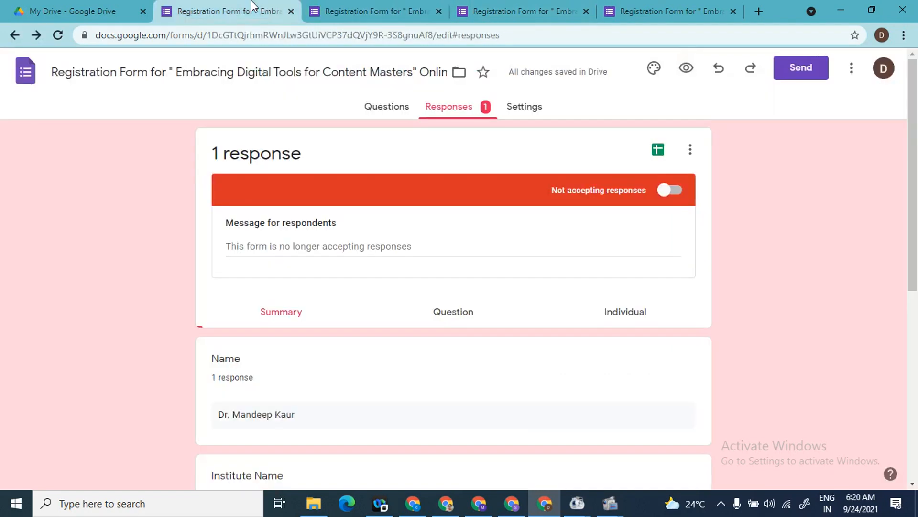
{"action": "left_click", "coordinate": [668, 190]}
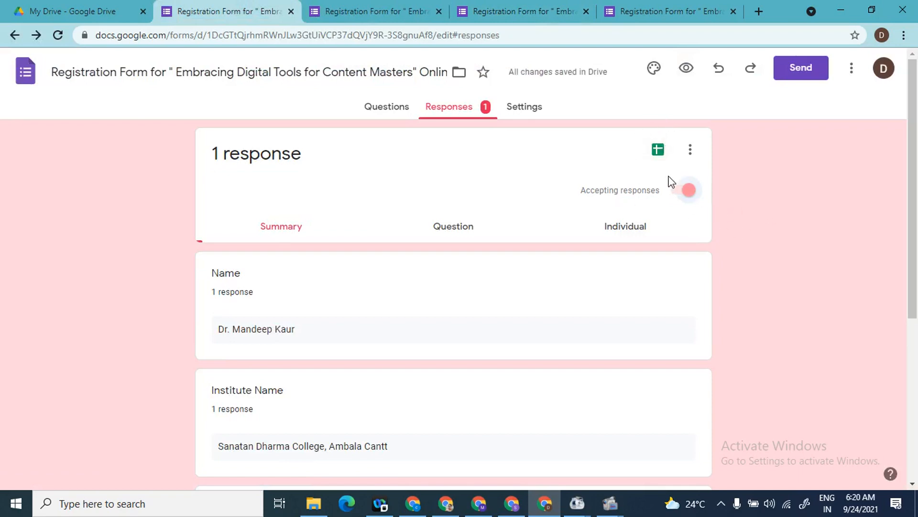
Step: Link the responses to a newly created spreadsheet from the Responses page's Sheets icon
{"action": "left_click", "coordinate": [660, 151]}
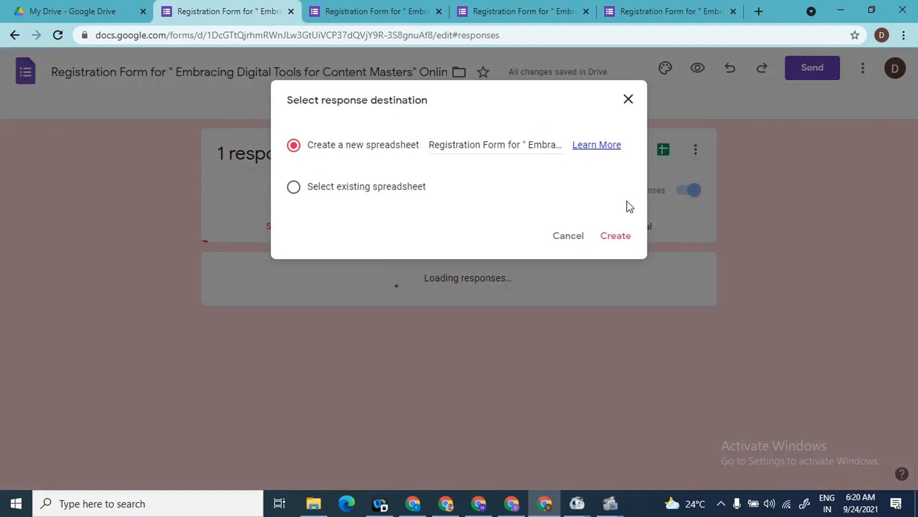
{"action": "left_click", "coordinate": [617, 237]}
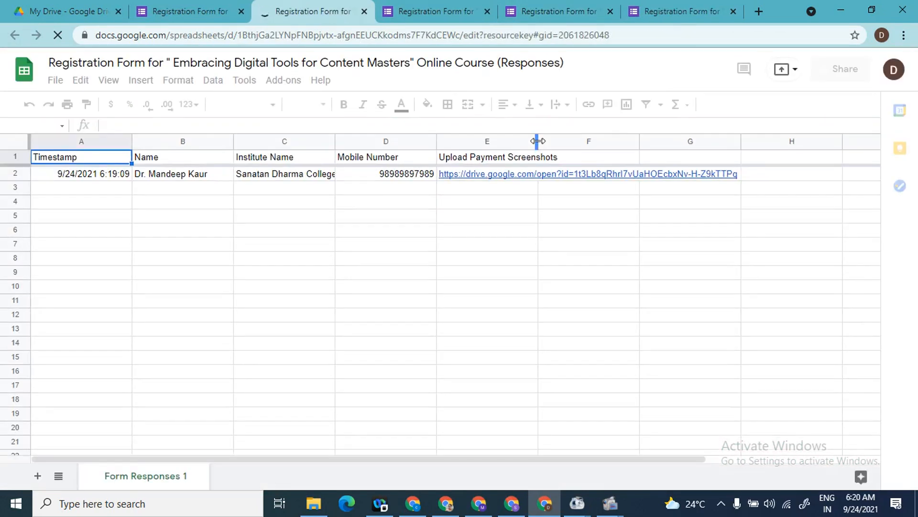
Step: Widen column E to show the full Scan Me file link, dismiss the popups, and return to Forms
{"action": "left_click_drag", "start_coordinate": [536, 141], "coordinate": [756, 147]}
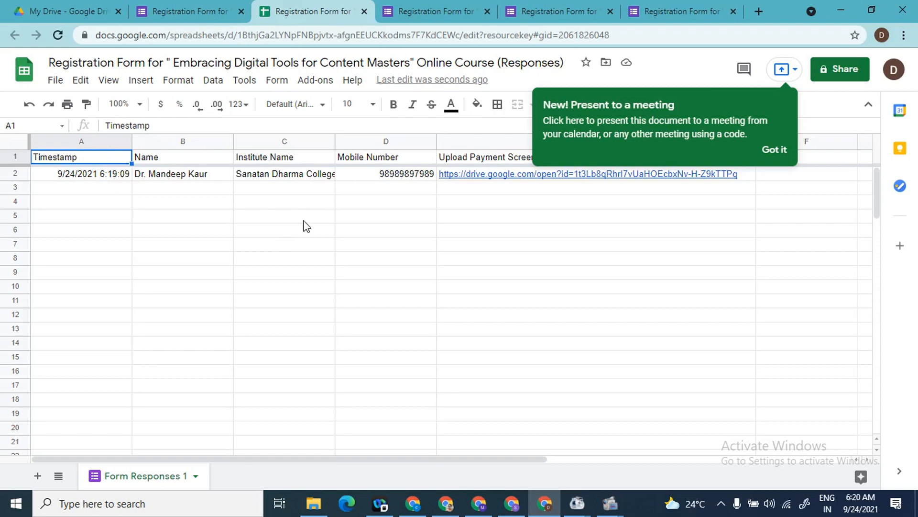
{"action": "left_click", "coordinate": [782, 153]}
{"action": "mouse_move", "coordinate": [630, 180]}
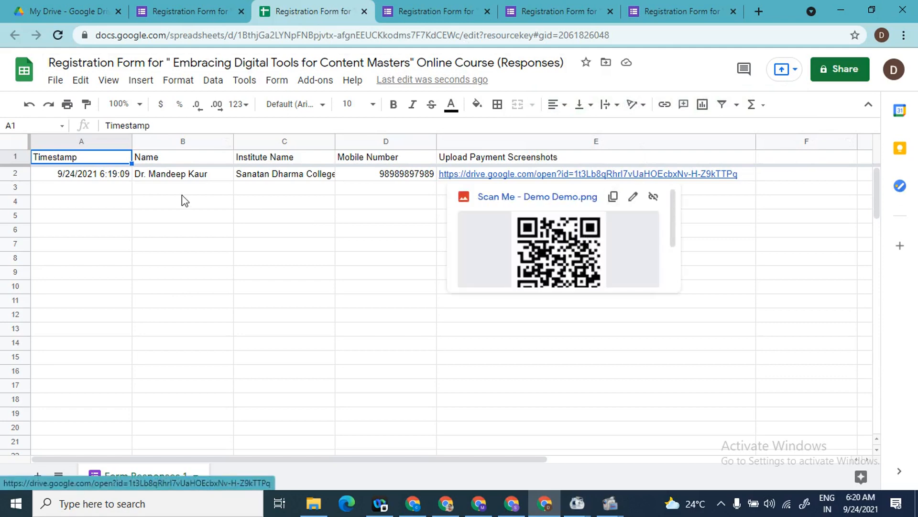
{"action": "left_click", "coordinate": [215, 189]}
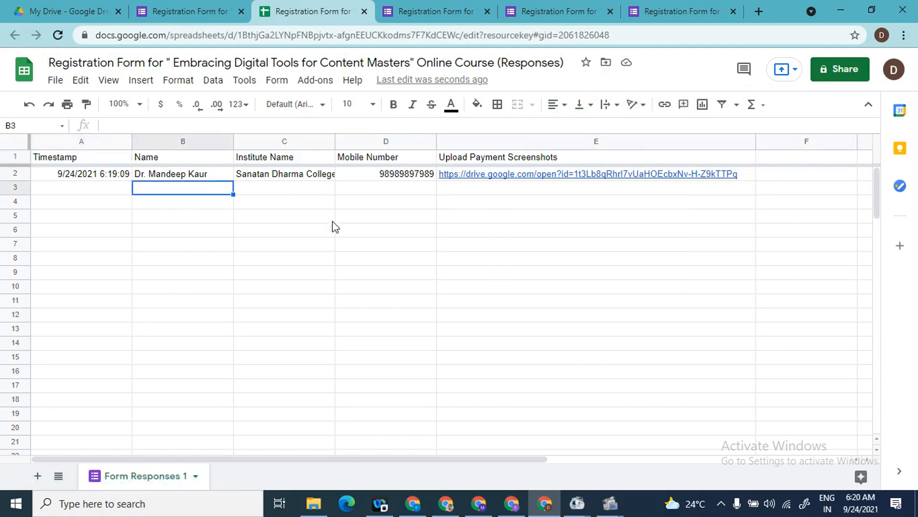
{"action": "left_click", "coordinate": [163, 3]}
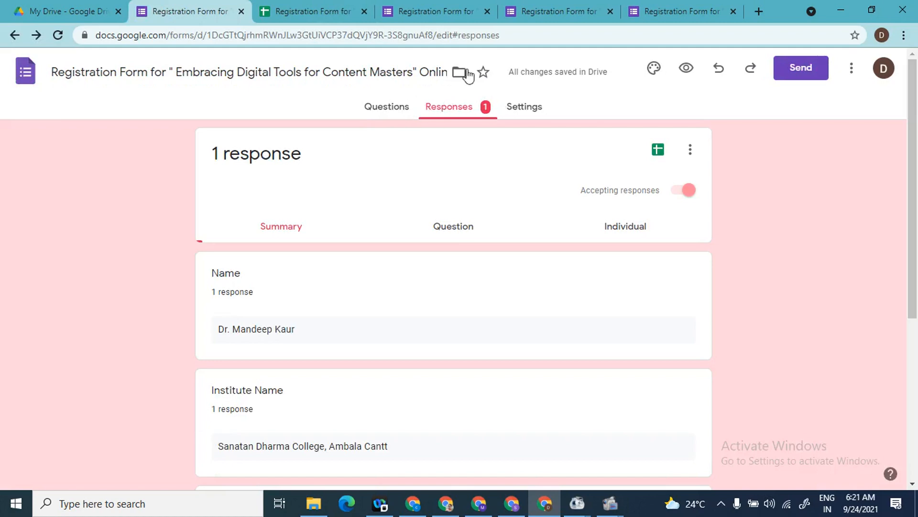
Step: In Settings, collect respondents' email addresses, keep Send responders a copy Off, and limit to 1 response
{"action": "left_click", "coordinate": [527, 110]}
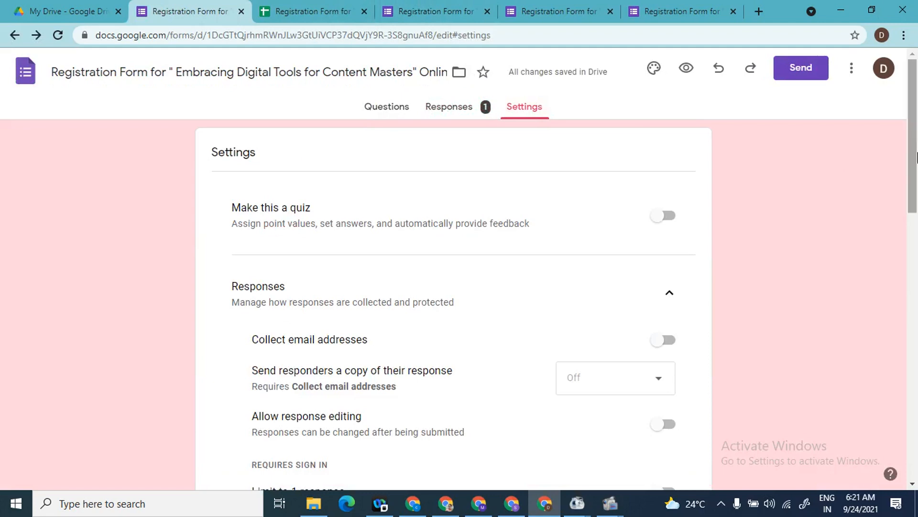
{"action": "scroll", "coordinate": [917, 158], "scroll_direction": "down", "scroll_amount": 2}
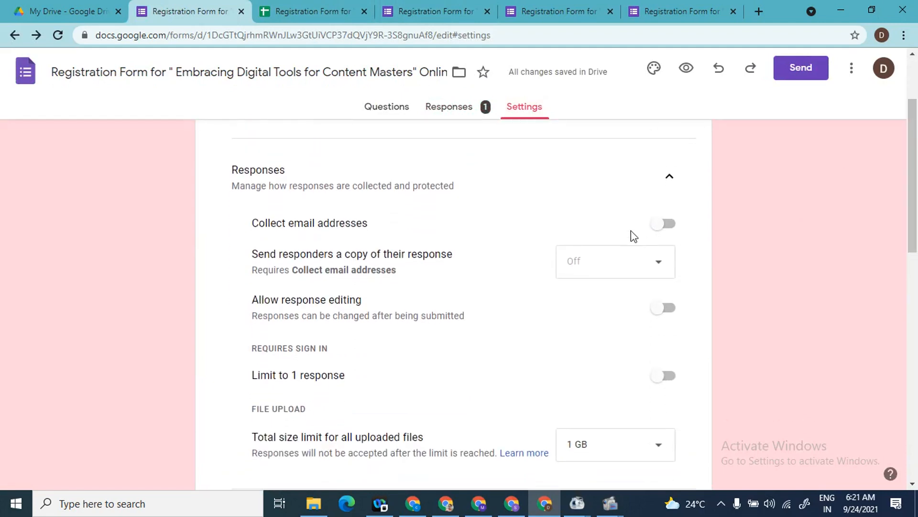
{"action": "left_click", "coordinate": [660, 230]}
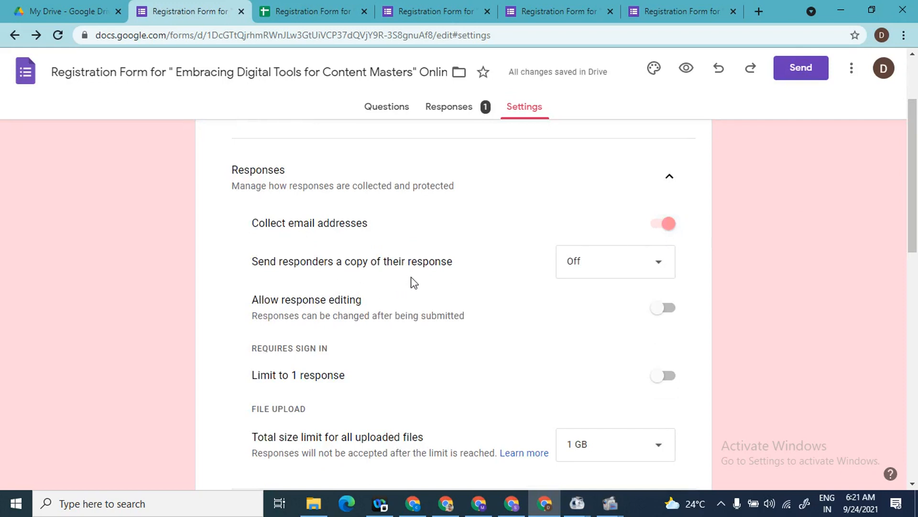
{"action": "left_click", "coordinate": [662, 267]}
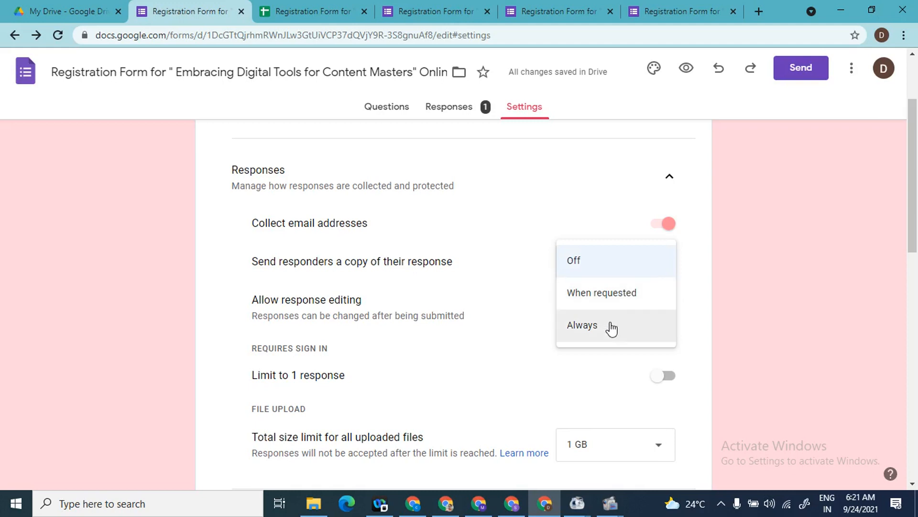
{"action": "left_click", "coordinate": [768, 336]}
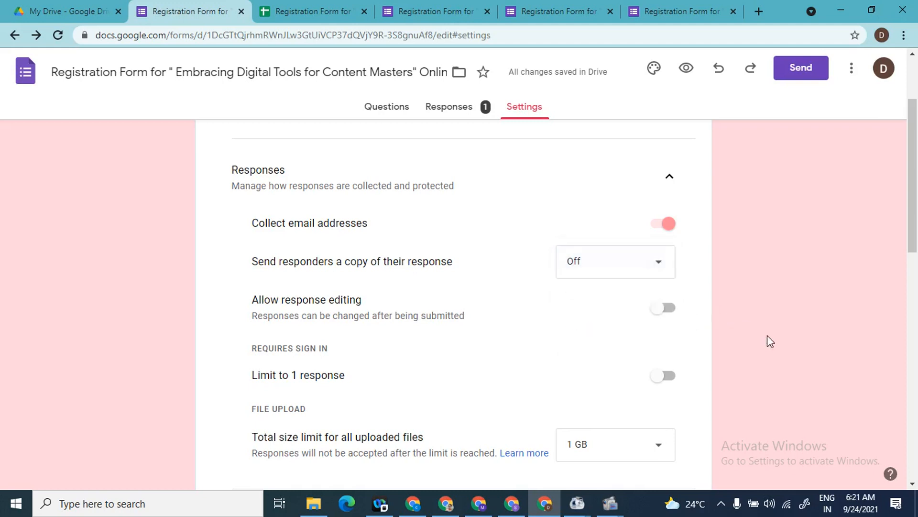
{"action": "left_click", "coordinate": [662, 378]}
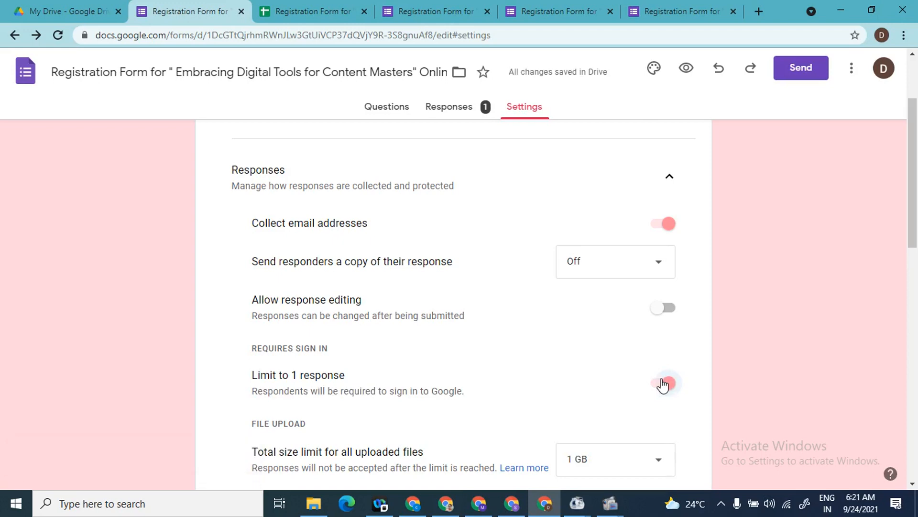
{"action": "left_click_drag", "start_coordinate": [917, 192], "coordinate": [917, 232]}
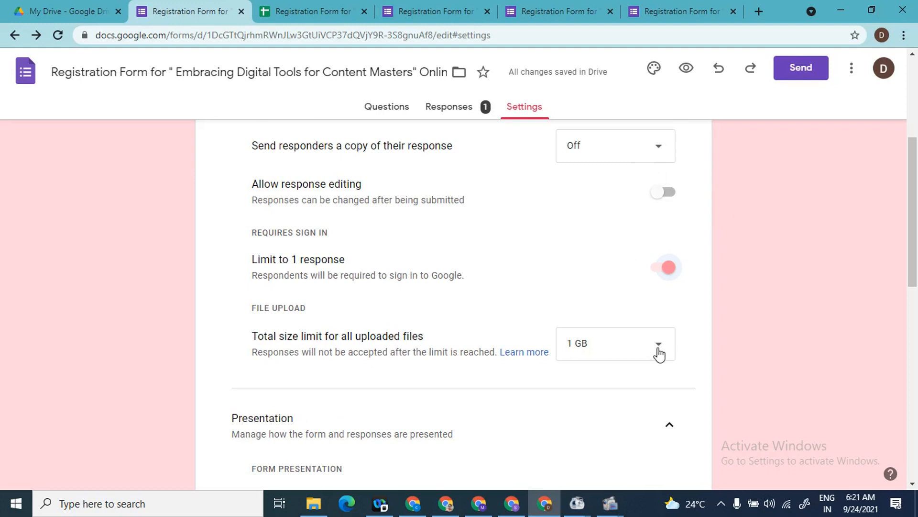
{"action": "left_click_drag", "start_coordinate": [916, 252], "coordinate": [916, 313]}
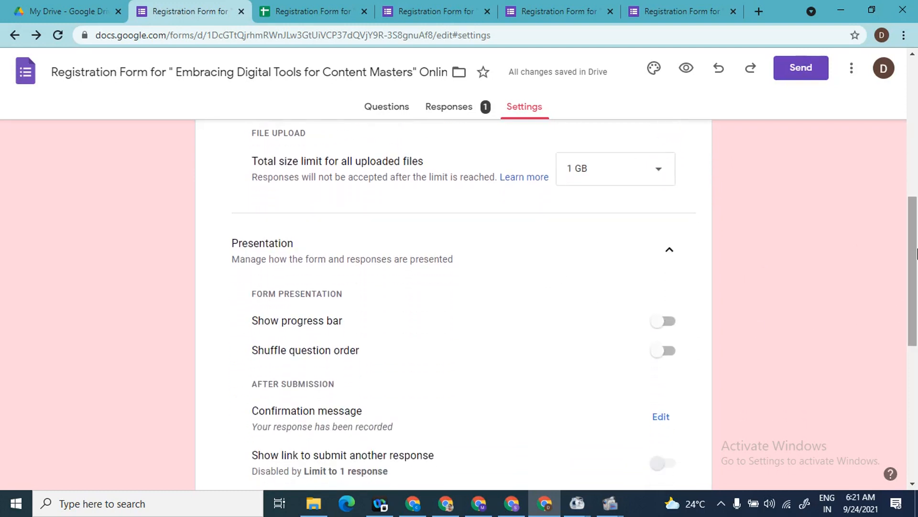
Step: Turn on Show progress bar under Presentation settings
{"action": "left_click_drag", "start_coordinate": [916, 252], "coordinate": [916, 284]}
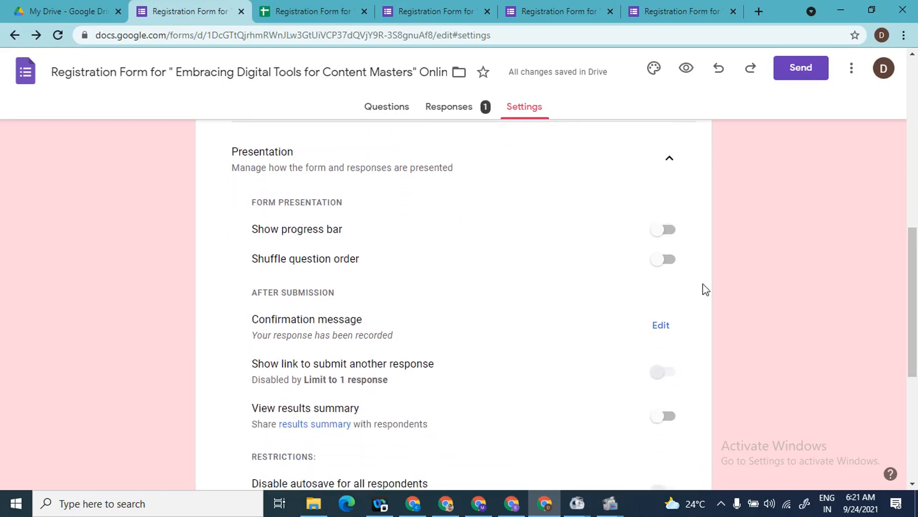
{"action": "left_click", "coordinate": [660, 235]}
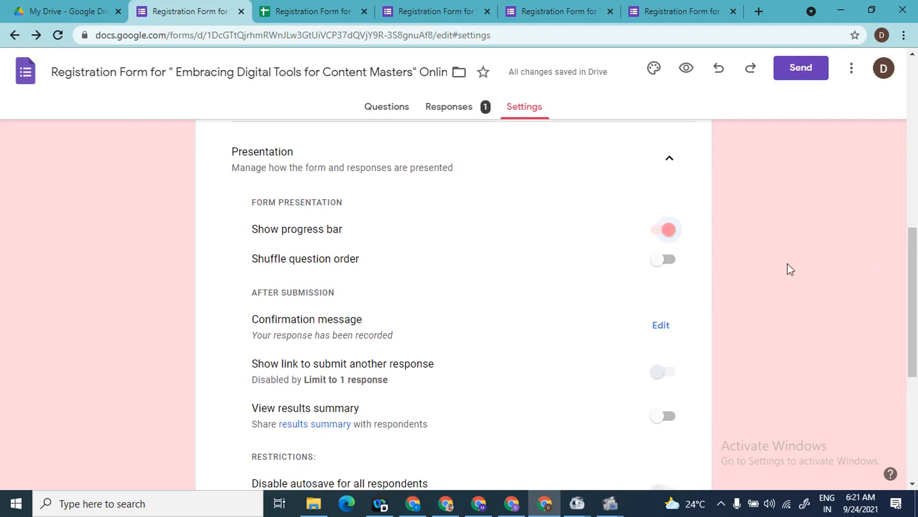
{"action": "scroll", "coordinate": [916, 287], "scroll_direction": "down", "scroll_amount": 2}
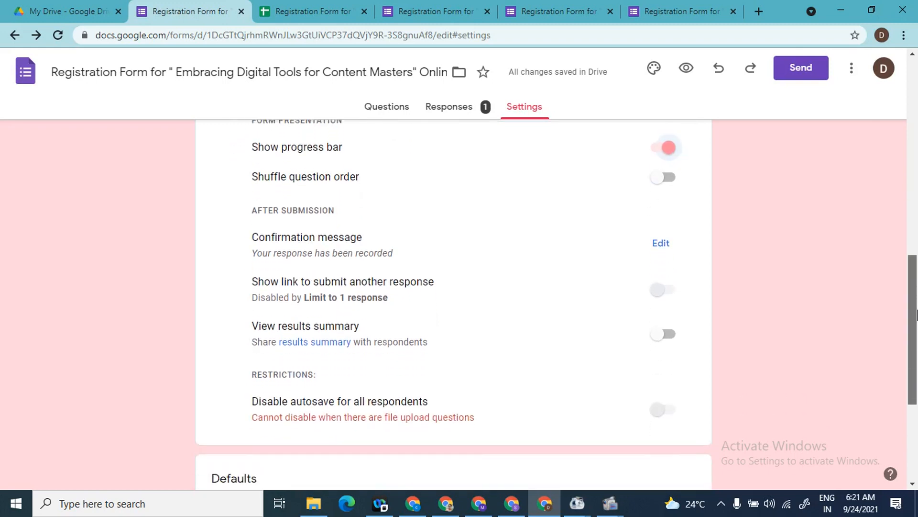
Step: Change the confirmation message to 'Thank you so much for registering with us! We will send confirmation soon.' and save it
{"action": "left_click", "coordinate": [663, 238]}
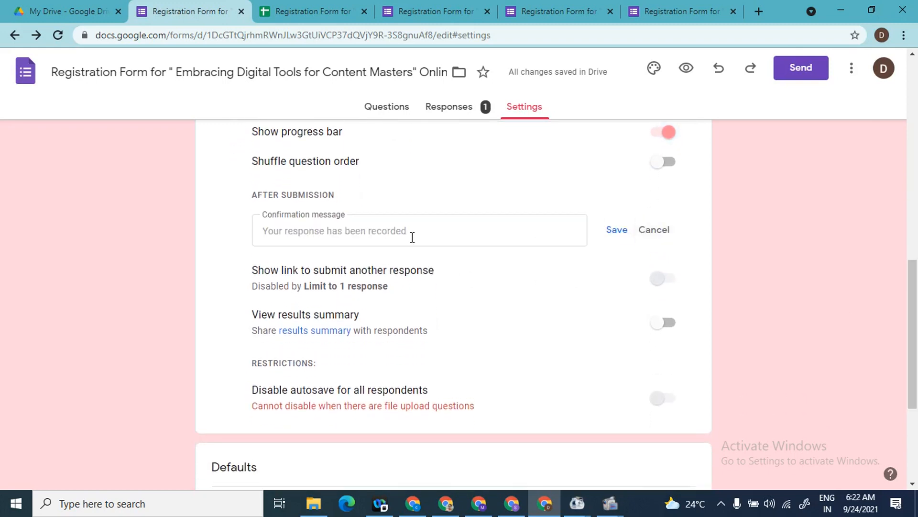
{"action": "left_click", "coordinate": [413, 238]}
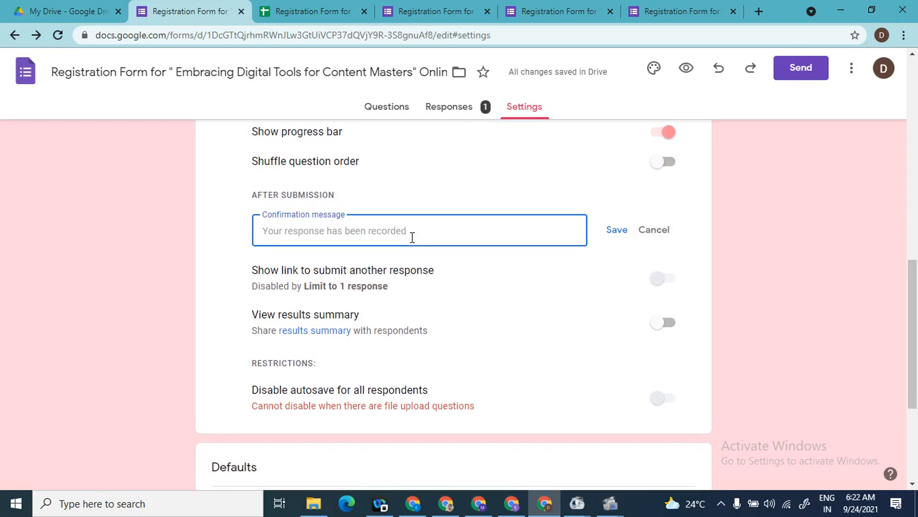
{"action": "type", "text": "Thank"}
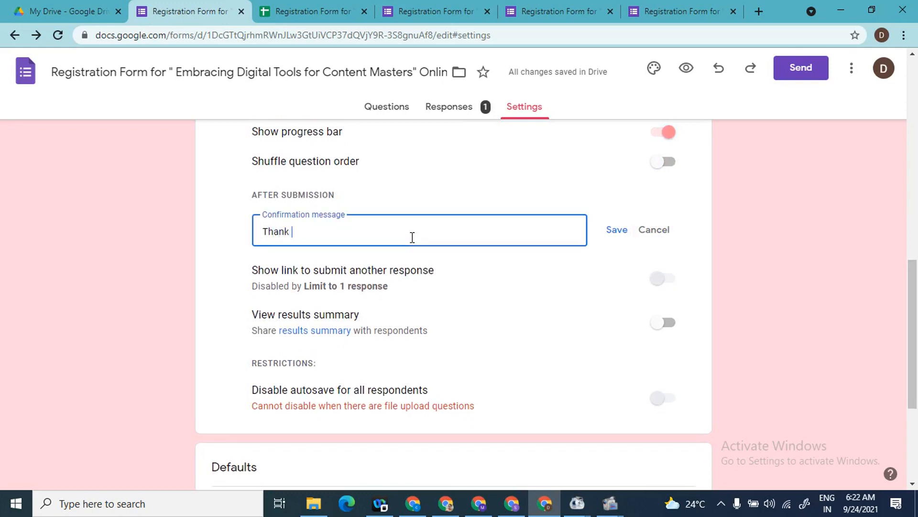
{"action": "type", "text": " you so much for regi"}
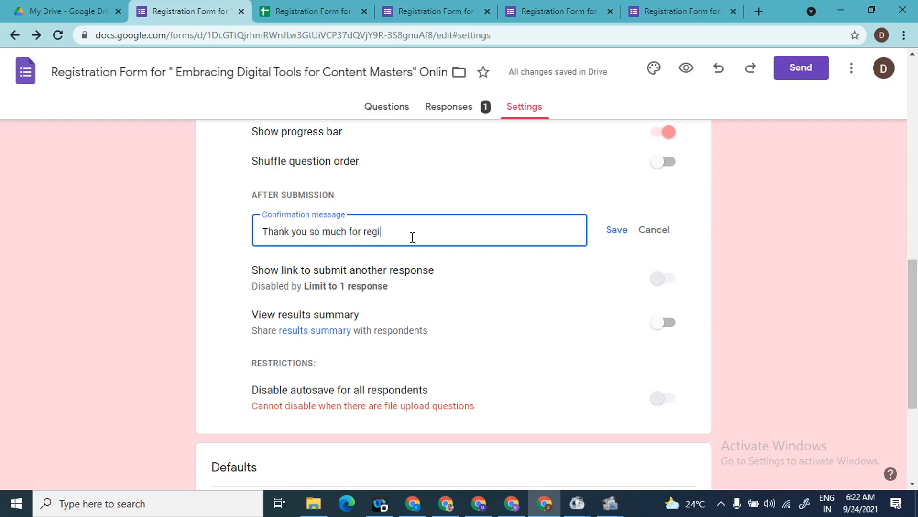
{"action": "type", "text": "stering with us! We will send"}
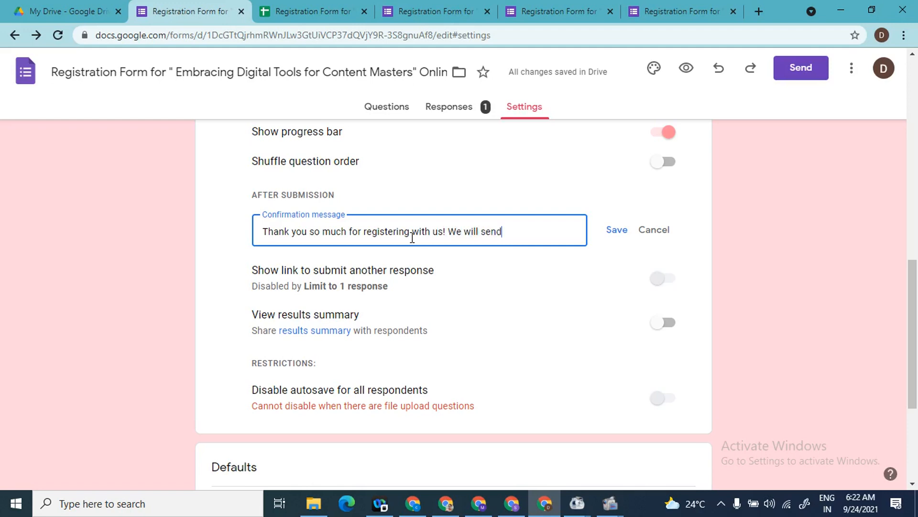
{"action": "type", "text": " confirmation soon"}
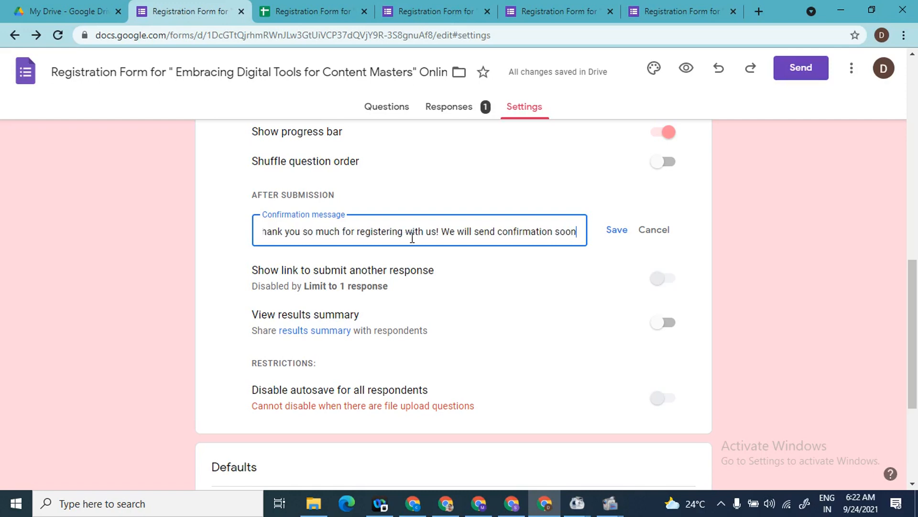
{"action": "type", "text": "."}
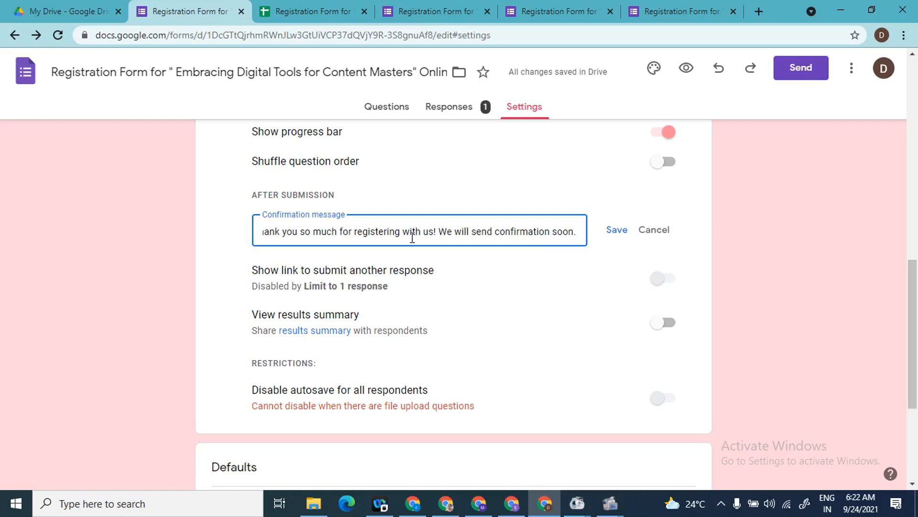
{"action": "left_click", "coordinate": [618, 230]}
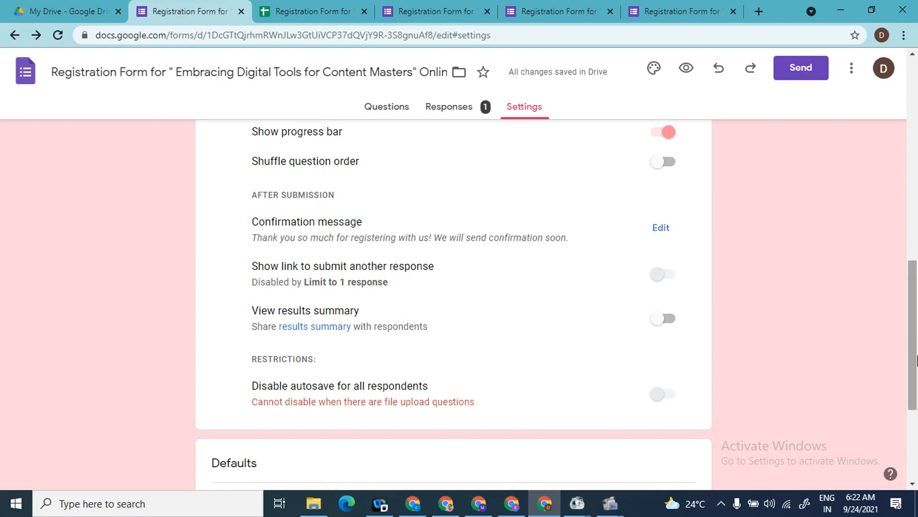
{"action": "left_click_drag", "start_coordinate": [913, 361], "coordinate": [915, 157]}
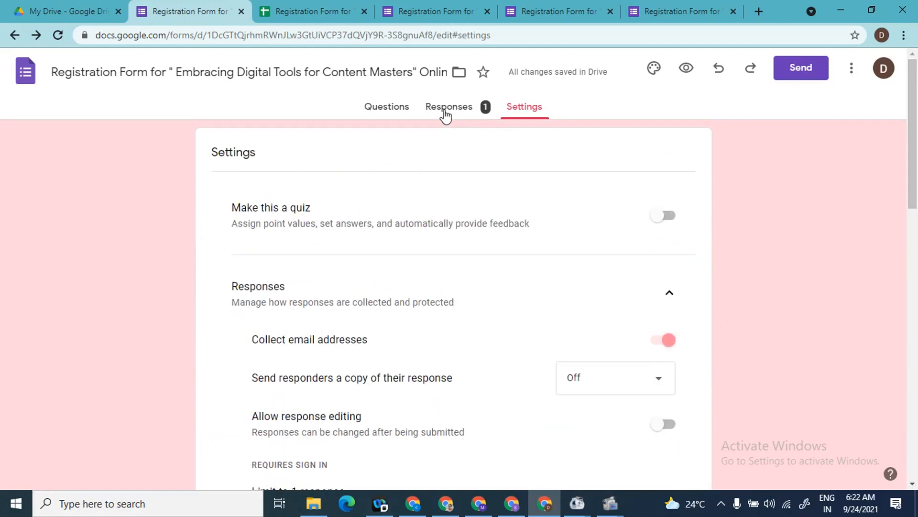
Step: Preview the registration form as respondents see it
{"action": "left_click", "coordinate": [396, 110]}
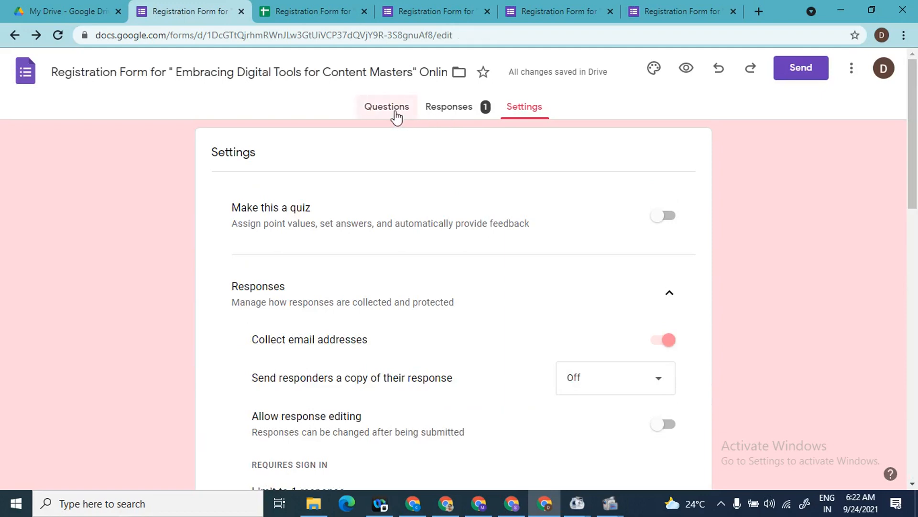
{"action": "left_click", "coordinate": [687, 69]}
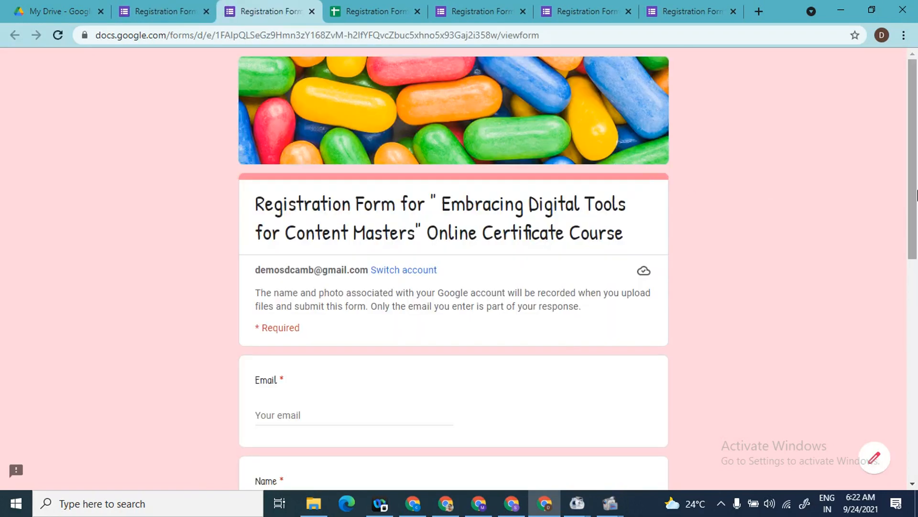
{"action": "scroll", "coordinate": [916, 220], "scroll_direction": "down", "scroll_amount": 1}
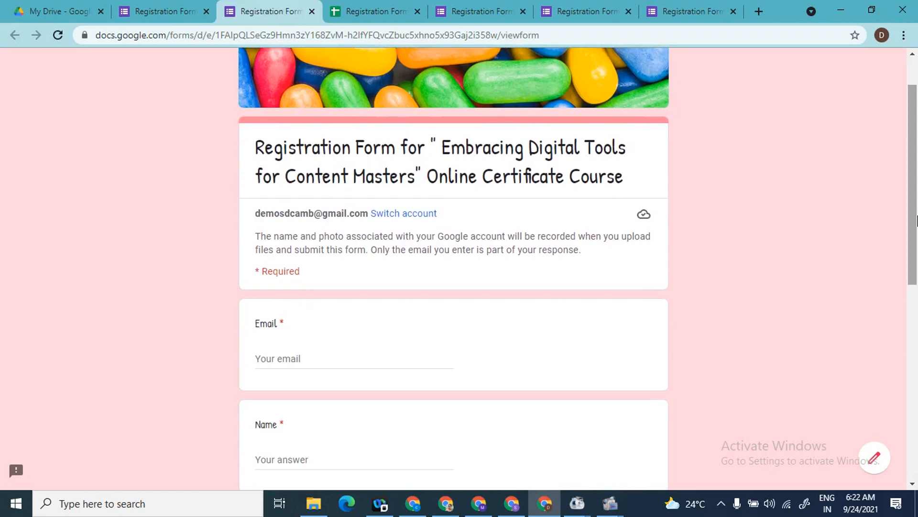
{"action": "scroll", "coordinate": [916, 220], "scroll_direction": "down", "scroll_amount": 2}
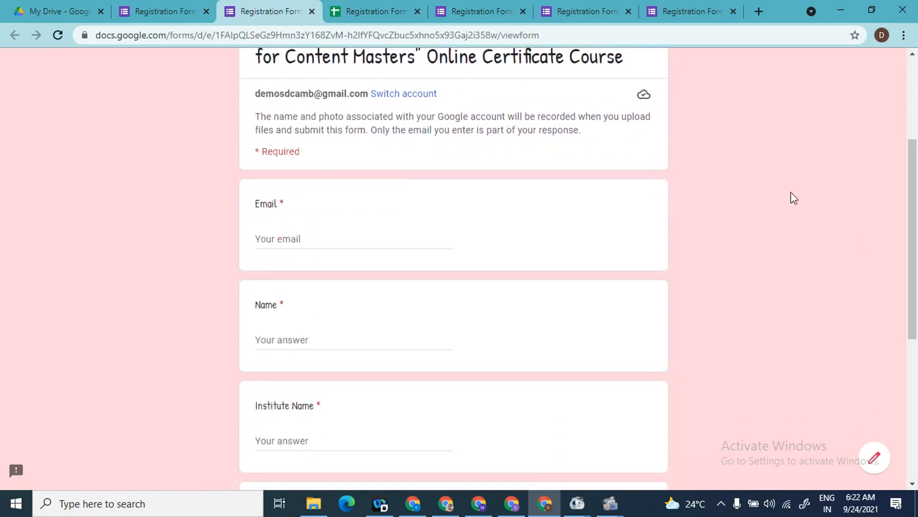
Step: Enter the respondent's email address and full name in the Email and Name answers
{"action": "left_click", "coordinate": [312, 243]}
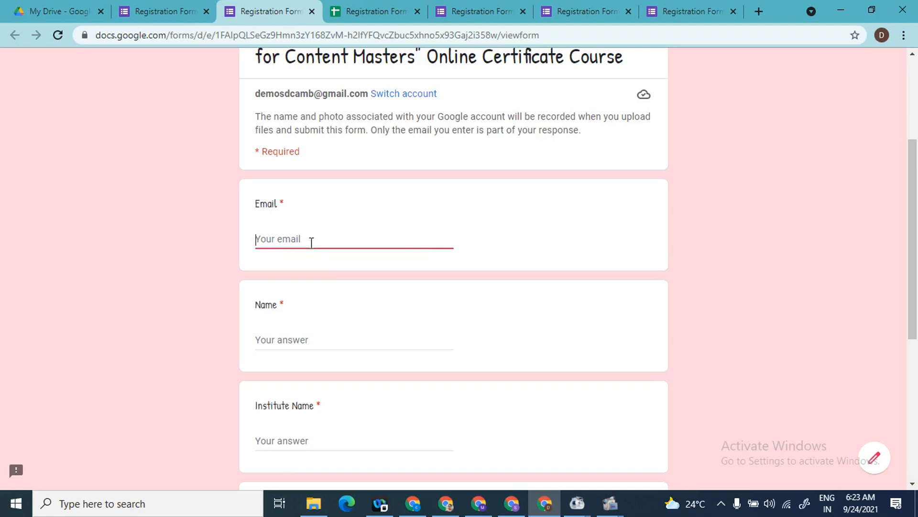
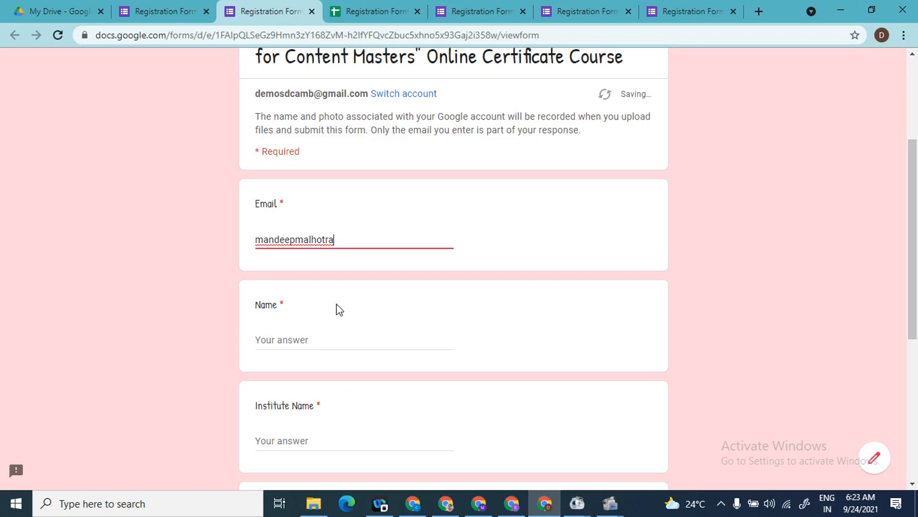
{"action": "key", "text": "Tab"}
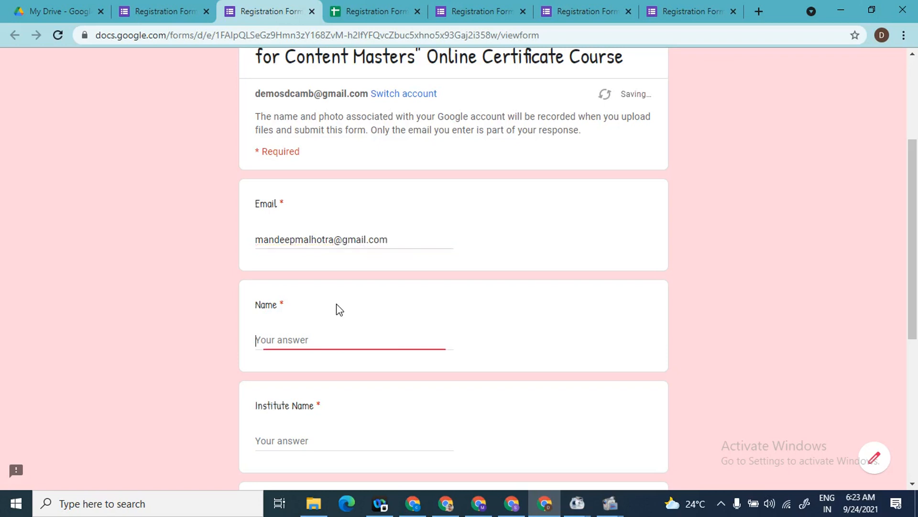
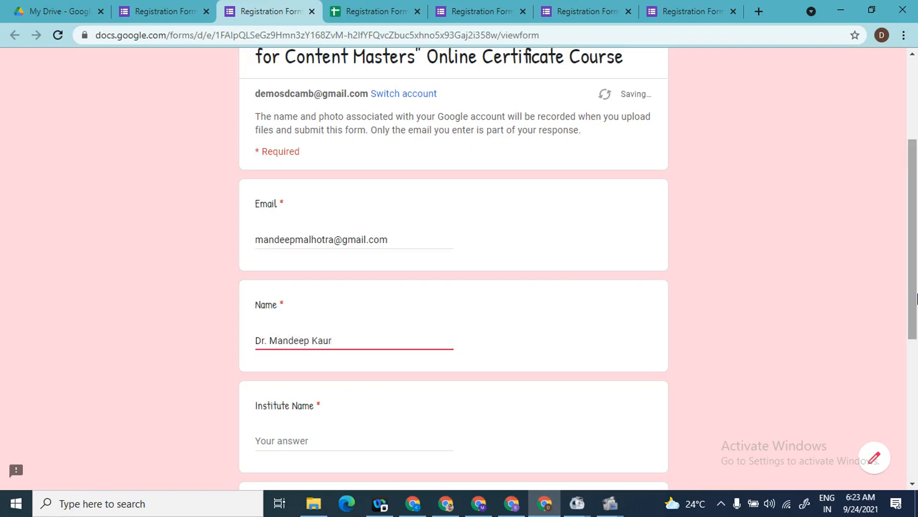
Step: Enter 'Sanatan Dharma College, Ambala Cantt' as Institute Name and fill in the mobile number
{"action": "scroll", "coordinate": [916, 232], "scroll_direction": "down", "scroll_amount": 3}
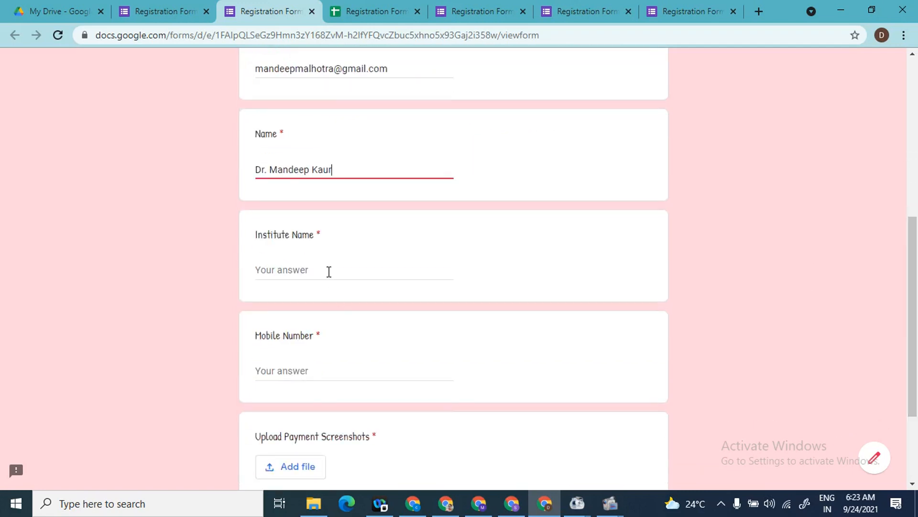
{"action": "left_click", "coordinate": [329, 270]}
{"action": "type", "text": "Sanatan "}
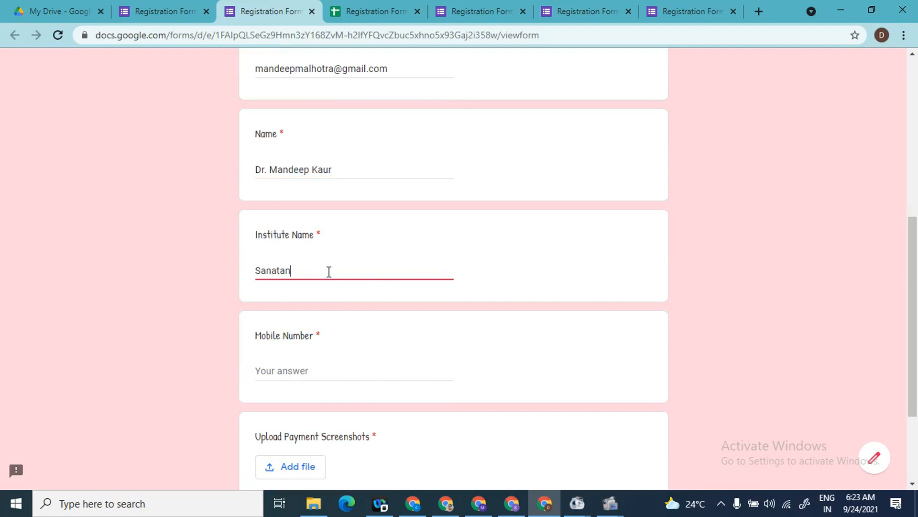
{"action": "type", "text": "Dharma College"}
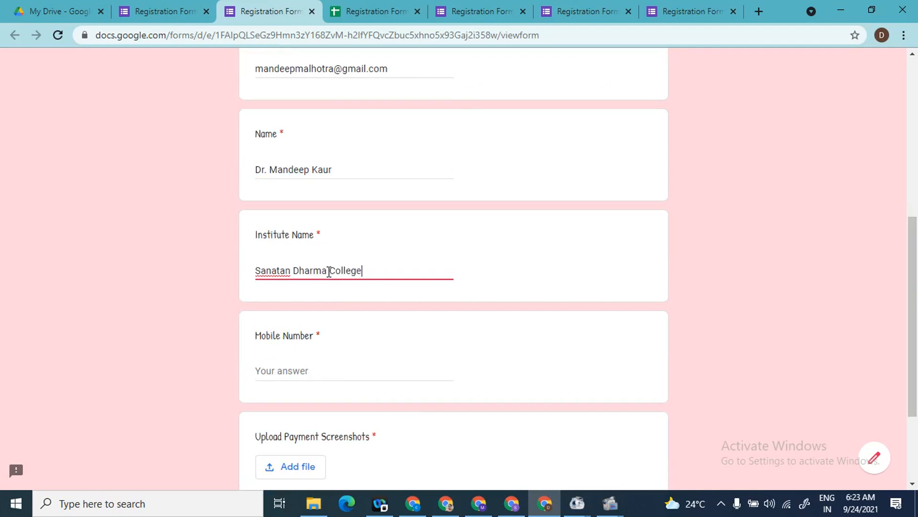
{"action": "type", "text": ", AmbalaqCantt"}
{"action": "left_click", "coordinate": [288, 376]}
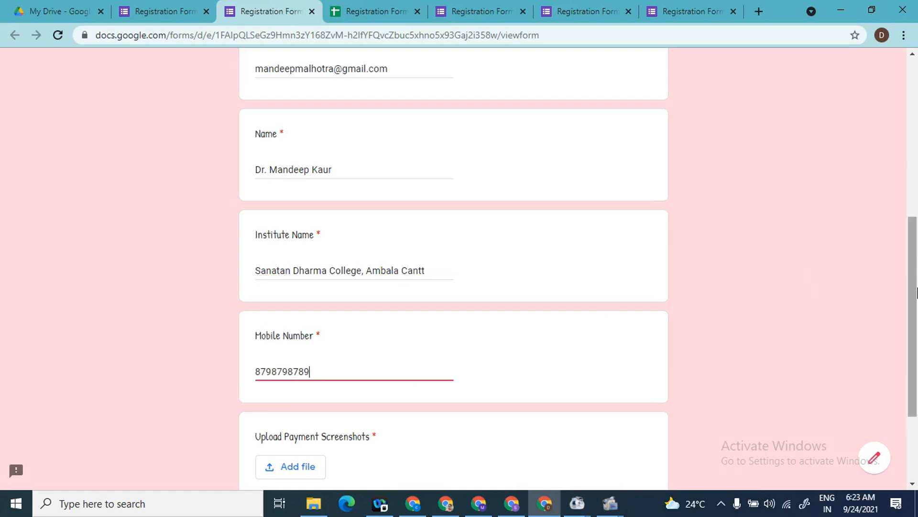
{"action": "scroll", "coordinate": [916, 267], "scroll_direction": "down", "scroll_amount": 3}
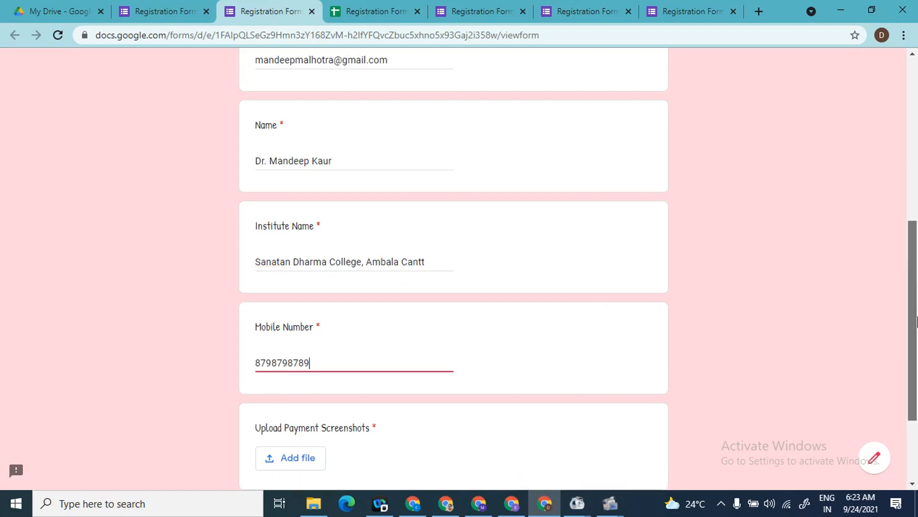
Step: Upload Scan Me.png as the payment screenshot and submit the registration form
{"action": "left_click", "coordinate": [298, 331]}
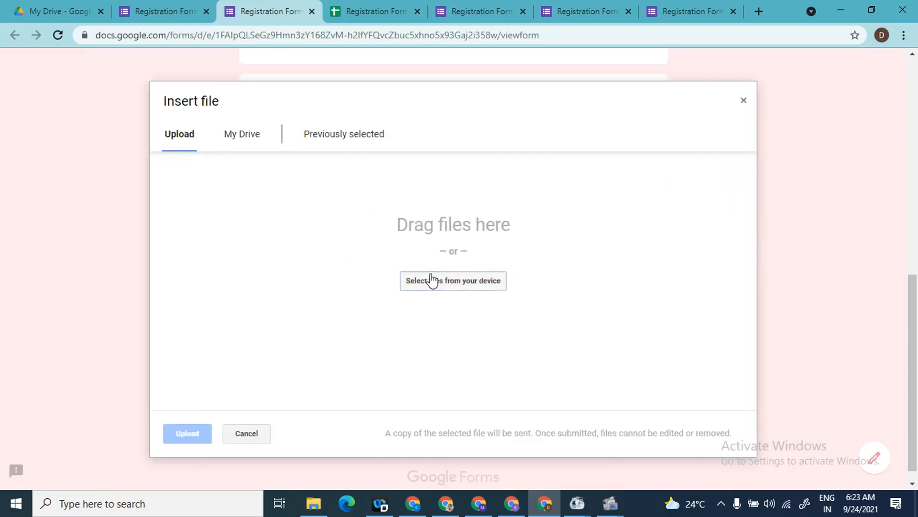
{"action": "left_click", "coordinate": [435, 280]}
{"action": "double_click", "coordinate": [306, 134]}
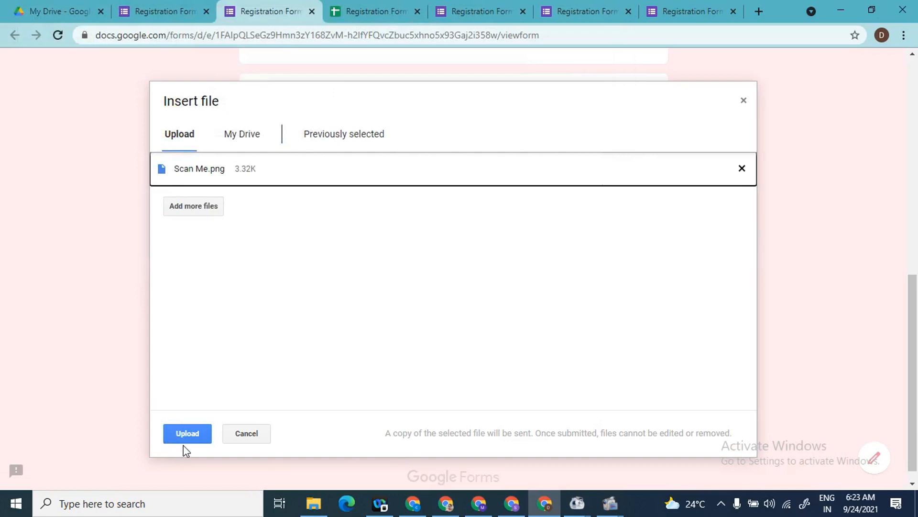
{"action": "left_click", "coordinate": [193, 440]}
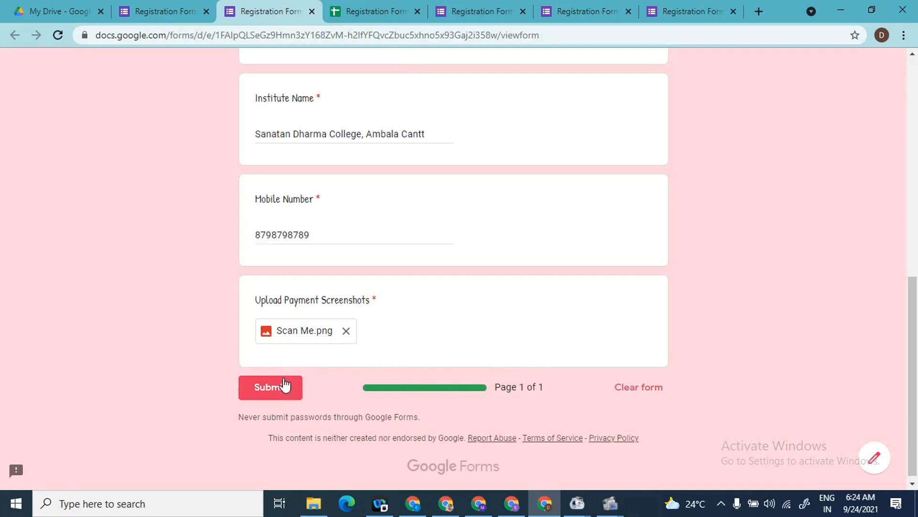
{"action": "left_click", "coordinate": [286, 386]}
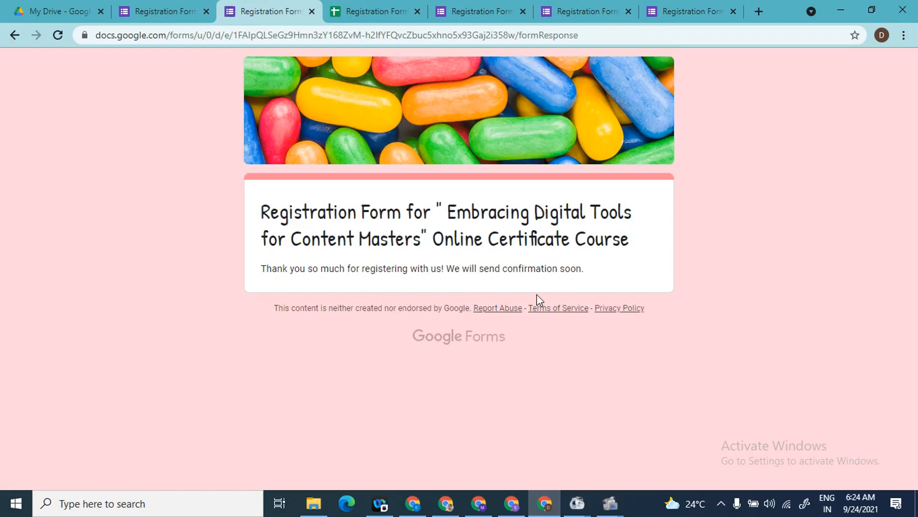
Step: View the form's collected responses in the editor and the linked responses spreadsheet
{"action": "left_click", "coordinate": [169, 7]}
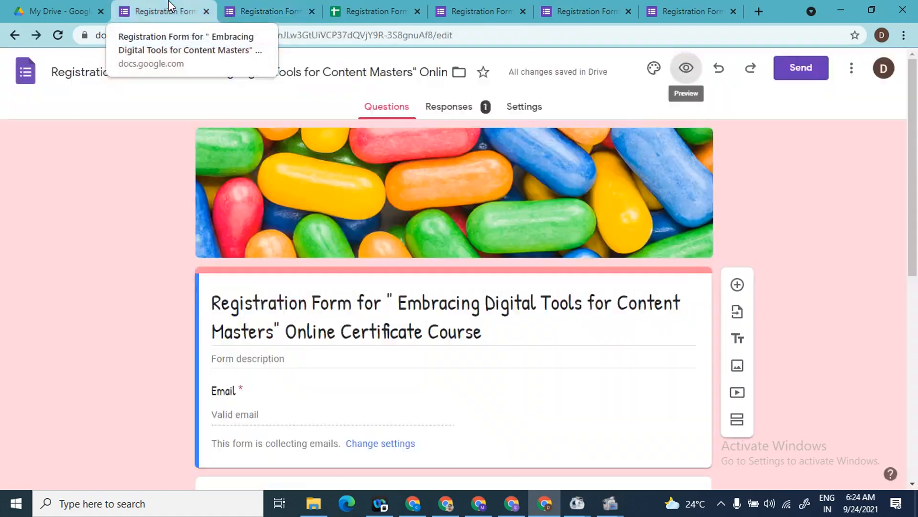
{"action": "left_click", "coordinate": [455, 113]}
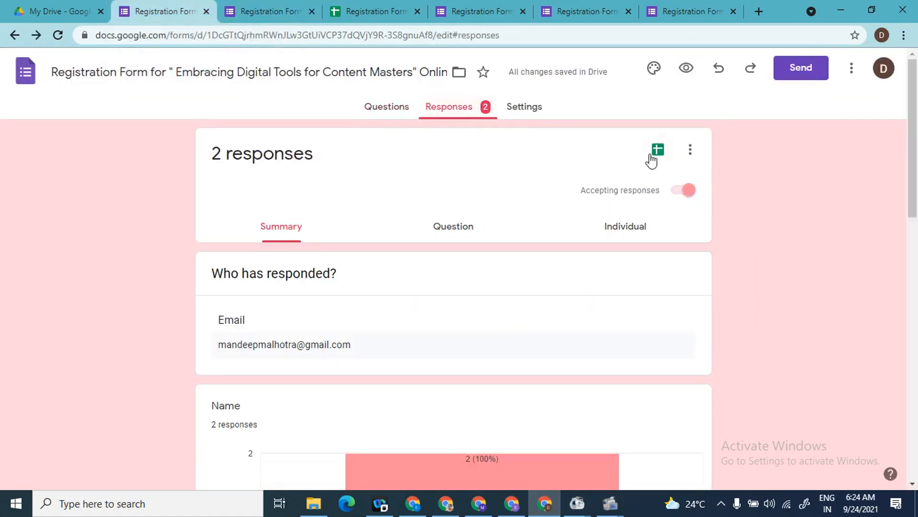
{"action": "left_click", "coordinate": [363, 13]}
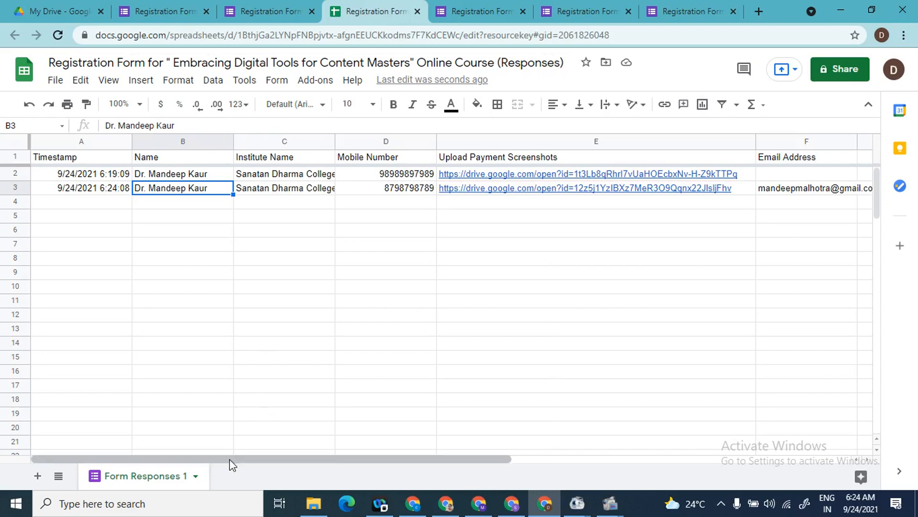
{"action": "left_click_drag", "start_coordinate": [229, 460], "coordinate": [421, 478]}
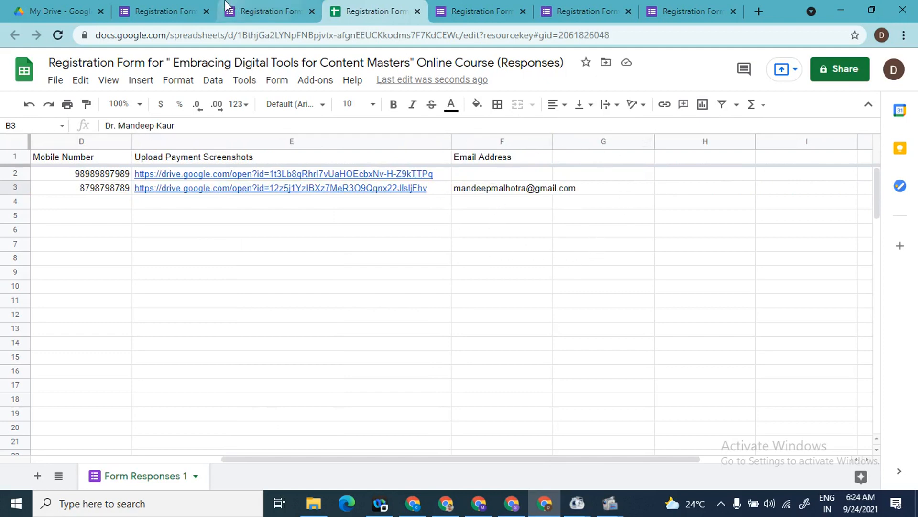
{"action": "left_click", "coordinate": [179, 5]}
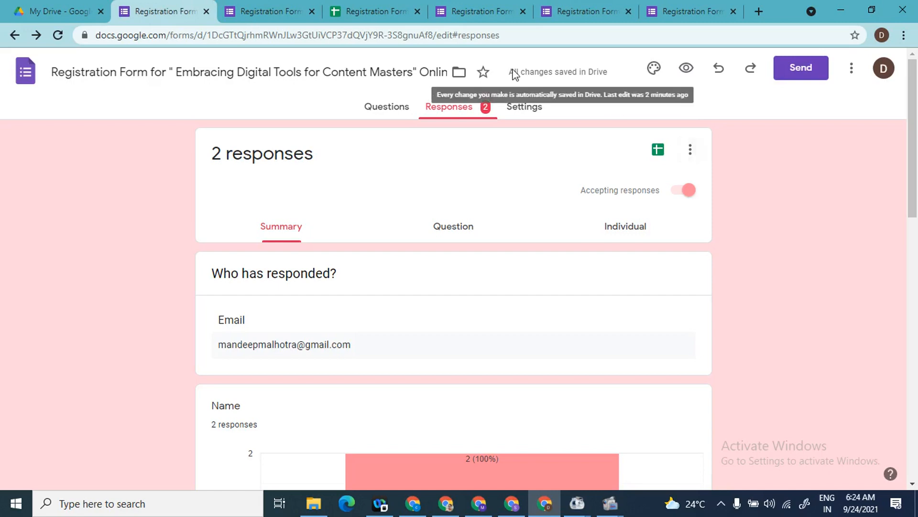
Step: Show the registration form's questions, starting with the required Email question
{"action": "left_click", "coordinate": [383, 110]}
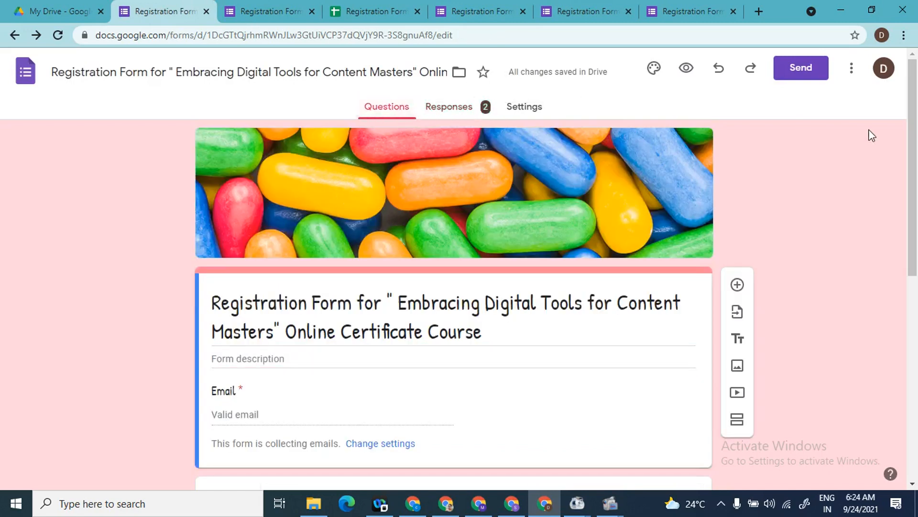
{"action": "mouse_move", "coordinate": [916, 117]}
{"action": "left_mouse_down"}
{"action": "mouse_move", "coordinate": [916, 318]}
{"action": "mouse_move", "coordinate": [916, 127]}
{"action": "left_mouse_up"}
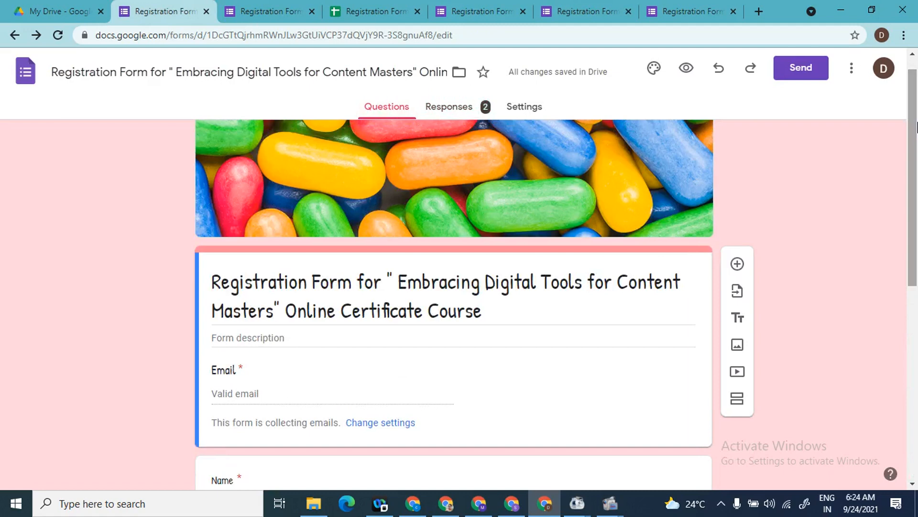